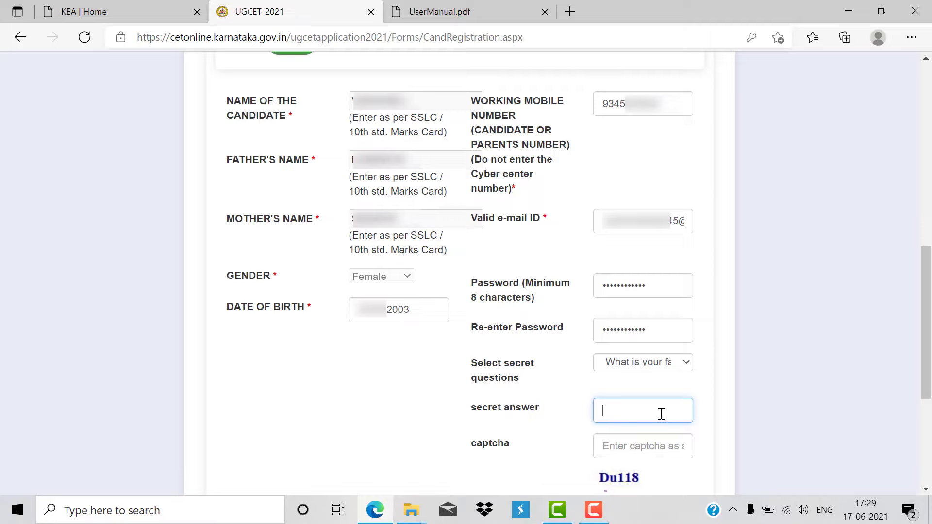
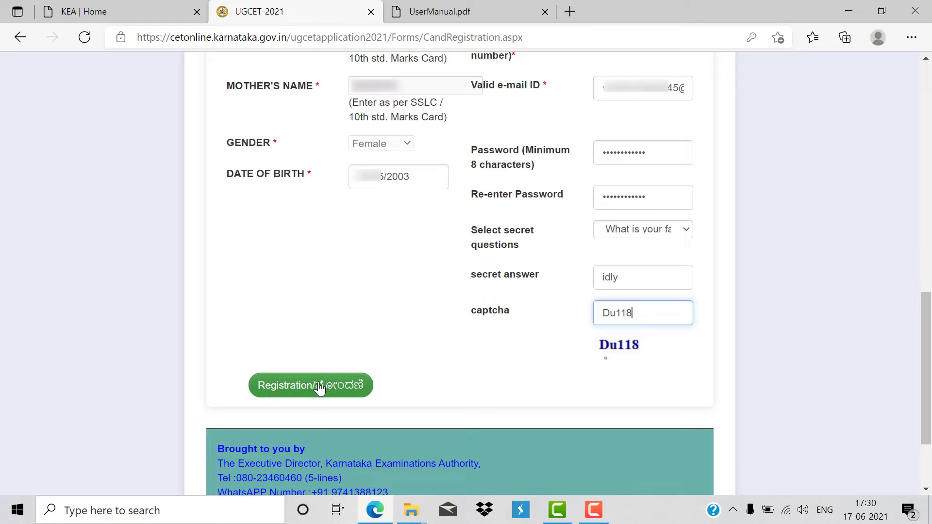
Type the secret answer and submit the new-user registration form.
{"action": "left_click", "coordinate": [320, 387]}
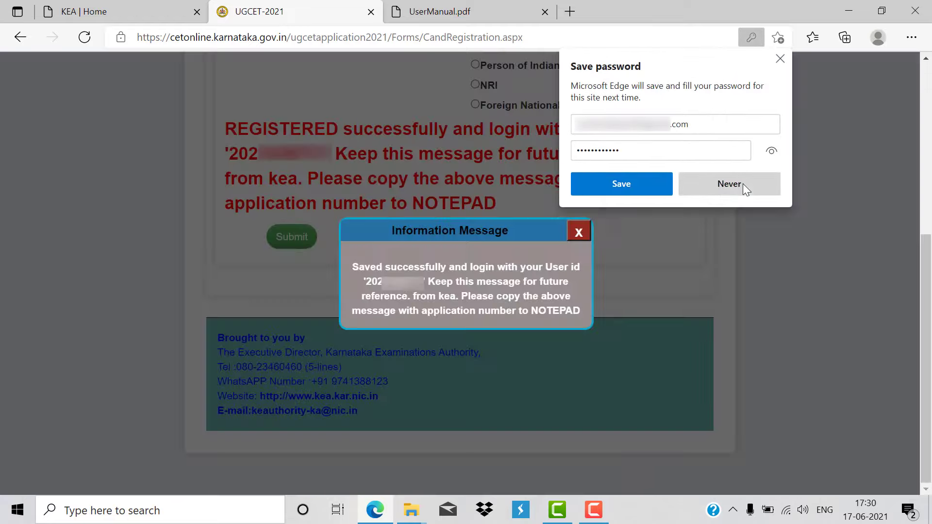
Decline Edge's password saving, dismiss the registration success message, and start entering the user ID.
{"action": "left_click", "coordinate": [744, 184]}
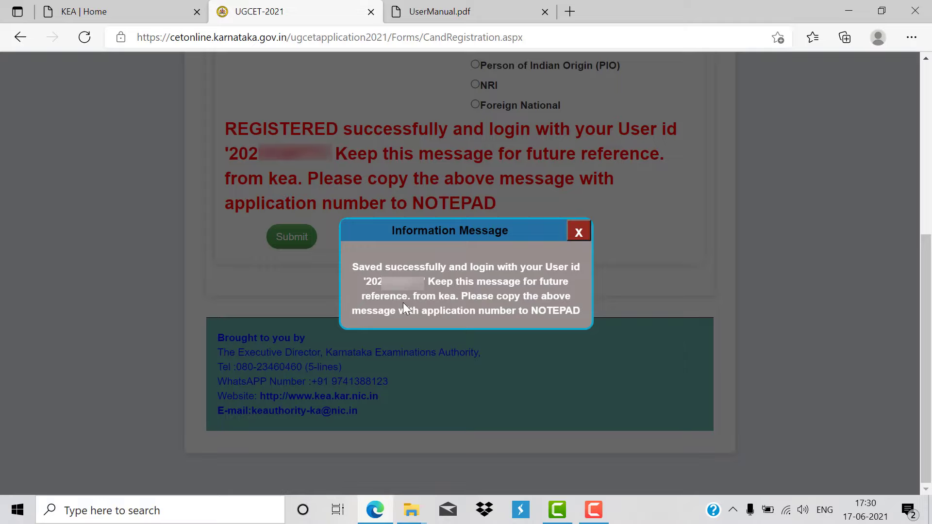
{"action": "left_click", "coordinate": [581, 235]}
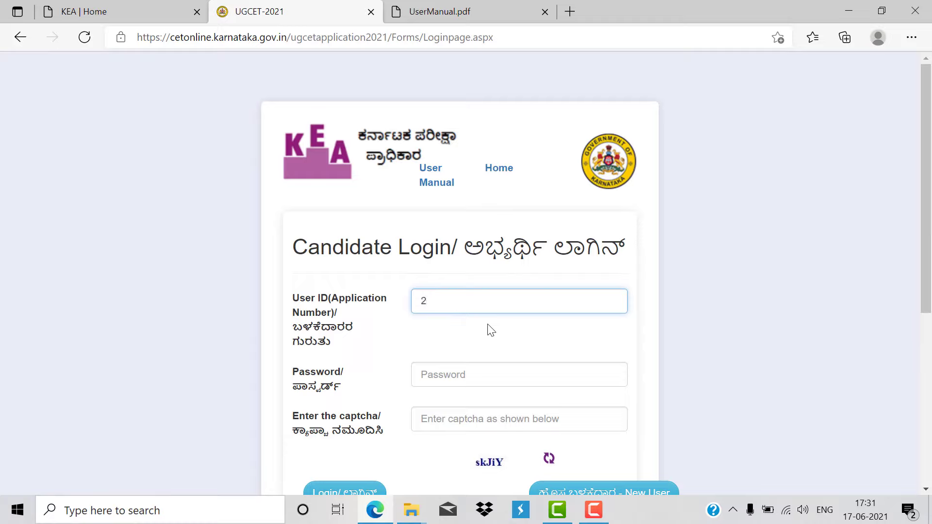
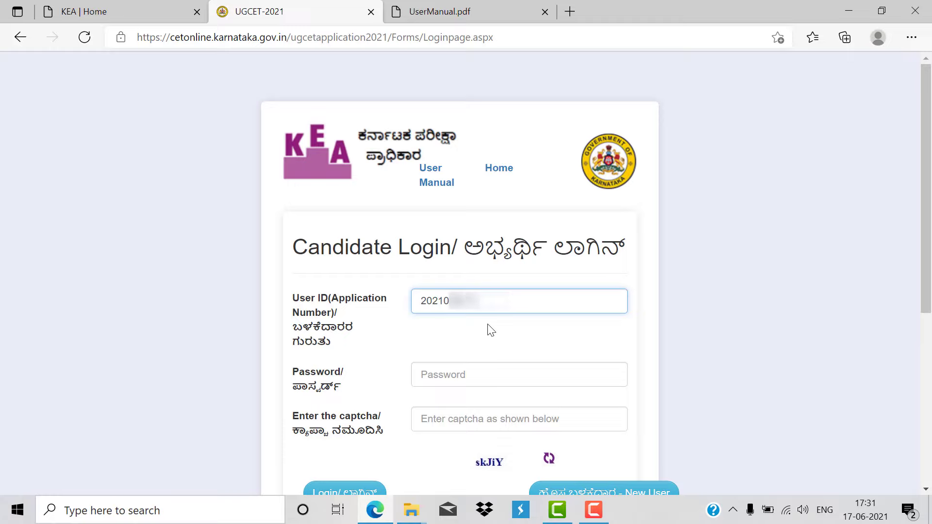
Enter the account password and the captcha on Candidate Login, then log in.
{"action": "left_click", "coordinate": [451, 374]}
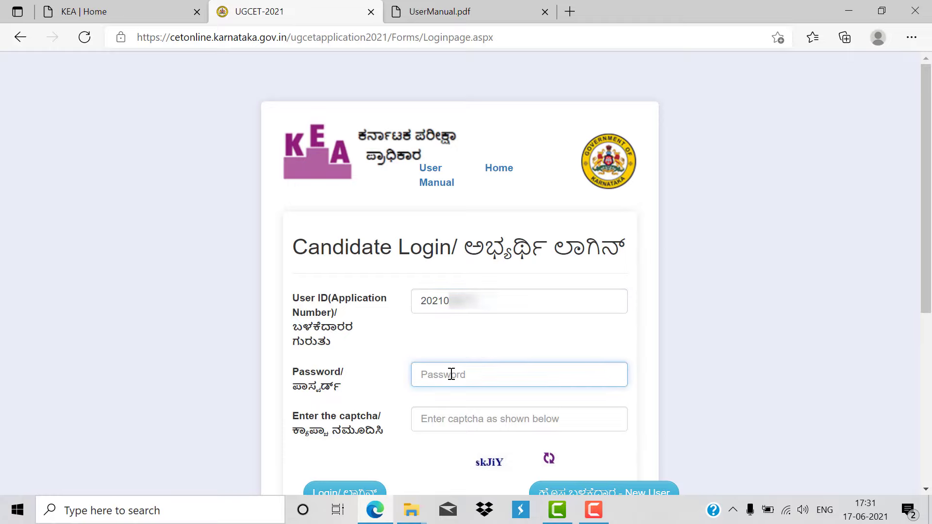
{"action": "type", "text": "••••••••••••"}
{"action": "left_click", "coordinate": [471, 425]}
{"action": "type", "text": "skJiY"}
{"action": "scroll", "coordinate": [467, 425], "scroll_direction": "down", "scroll_amount": 2}
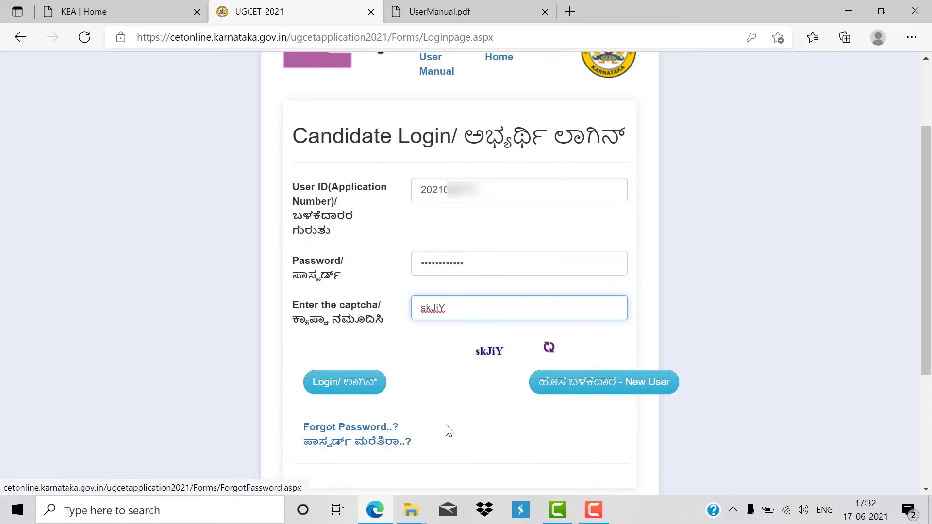
{"action": "left_click", "coordinate": [350, 384]}
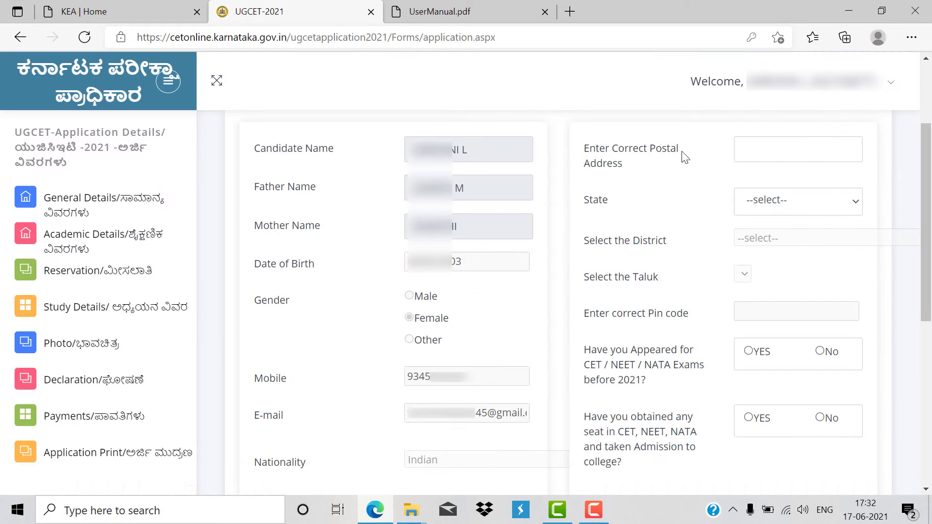
Enter the postal address, then choose state KARNATAKA, district BANGALORE URBAN and taluk BENGALURU SOUTH.
{"action": "left_click", "coordinate": [770, 144]}
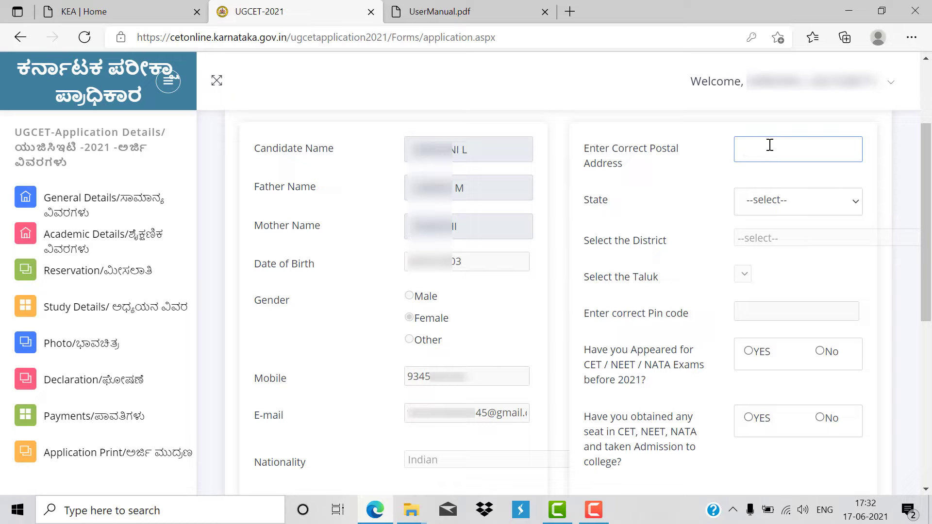
{"action": "key", "text": "ctrl+v"}
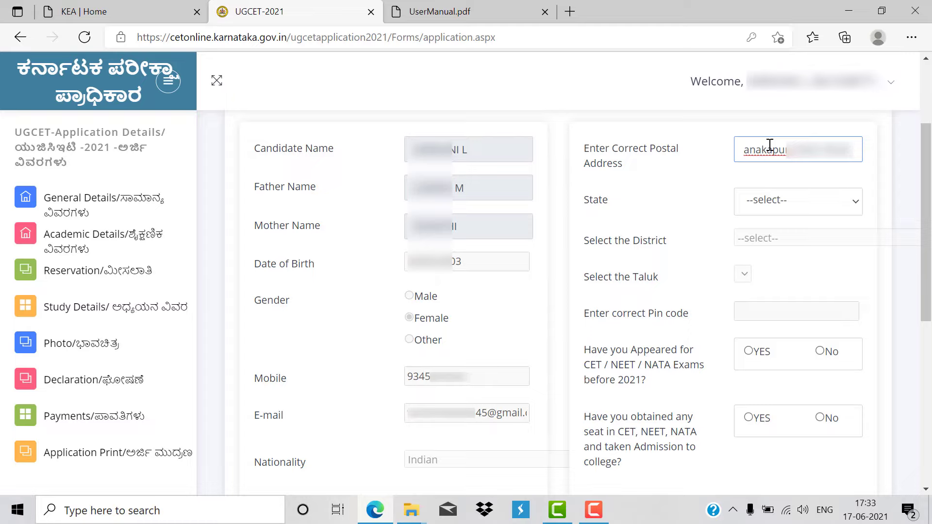
{"action": "left_click", "coordinate": [856, 204]}
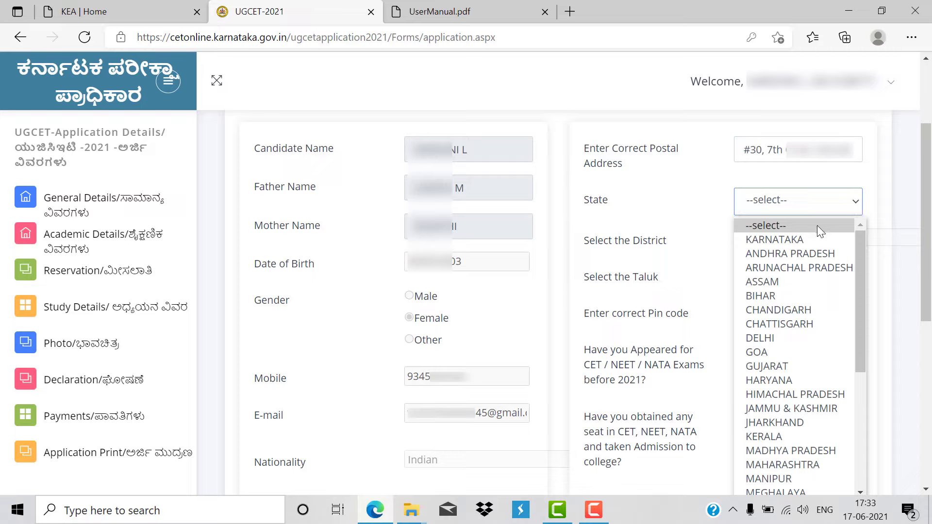
{"action": "left_click", "coordinate": [795, 239]}
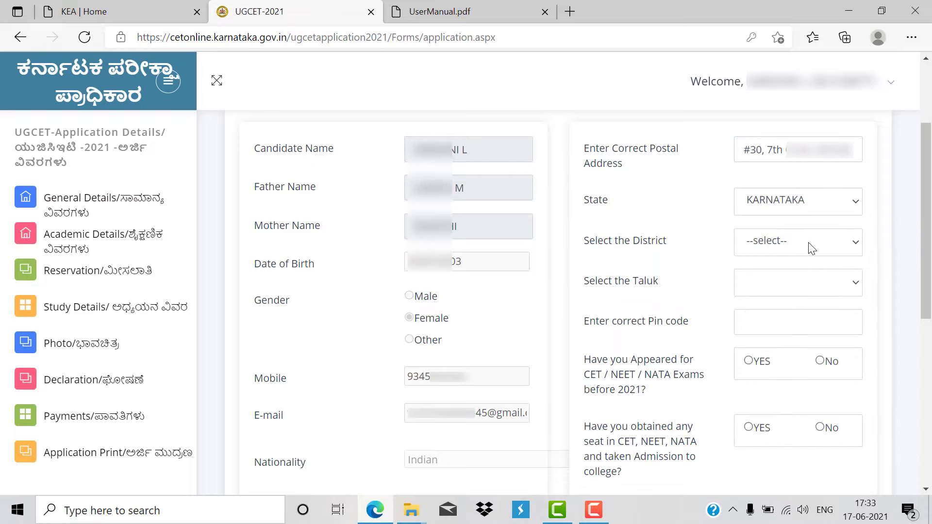
{"action": "left_click", "coordinate": [846, 245]}
{"action": "left_click", "coordinate": [861, 289]}
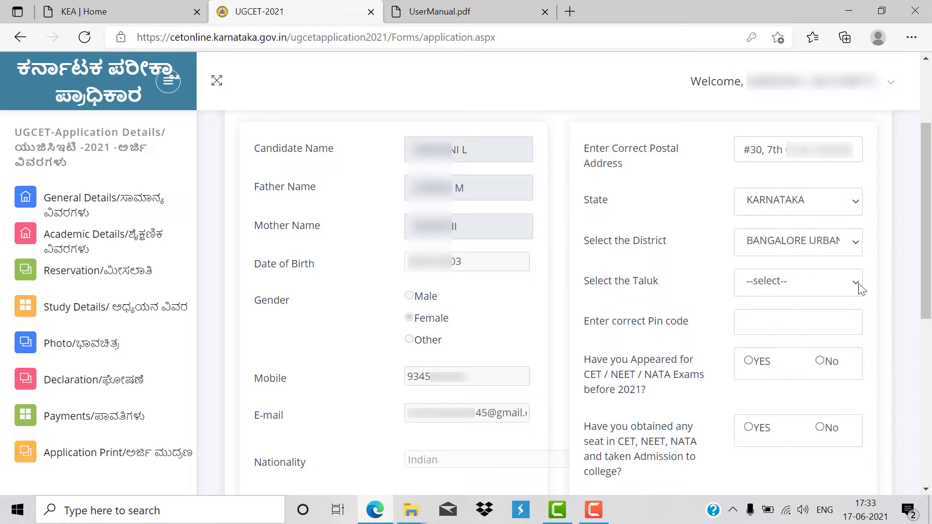
{"action": "left_click", "coordinate": [861, 288]}
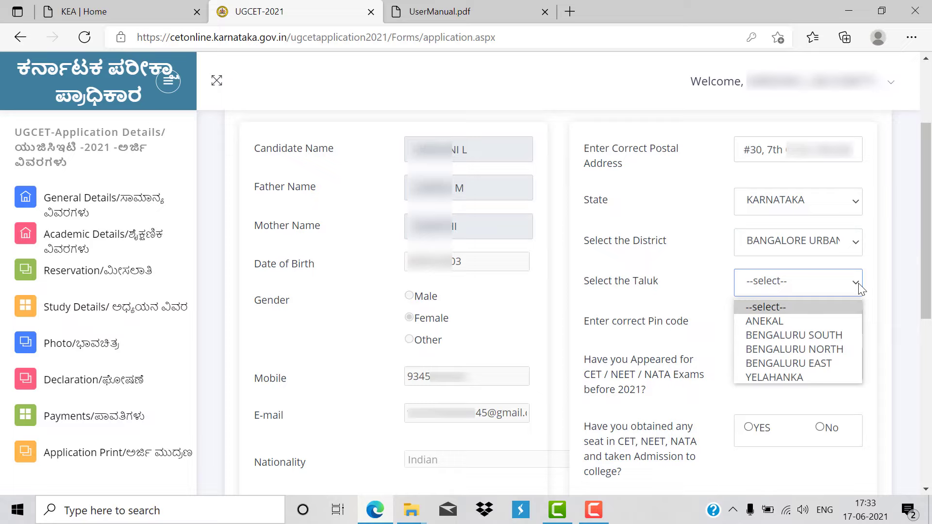
{"action": "left_click", "coordinate": [825, 335]}
Enter the pin code, answer No to both earlier-exam questions, and save the general details.
{"action": "scroll", "coordinate": [826, 329], "scroll_direction": "down", "scroll_amount": 1}
{"action": "left_click", "coordinate": [768, 252]}
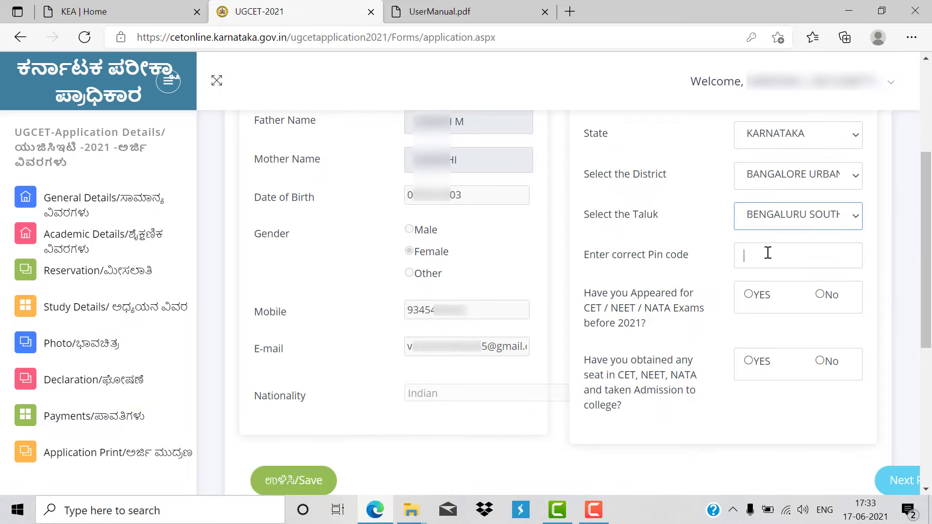
{"action": "type", "text": "560"}
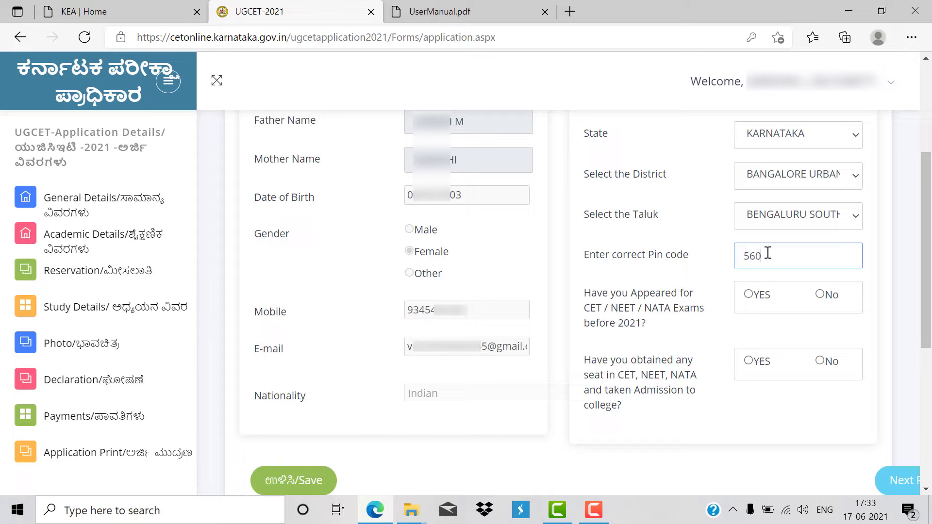
{"action": "type", "text": "078"}
{"action": "left_click", "coordinate": [821, 295]}
{"action": "left_click", "coordinate": [820, 361]}
{"action": "scroll", "coordinate": [732, 347], "scroll_direction": "down", "scroll_amount": 1}
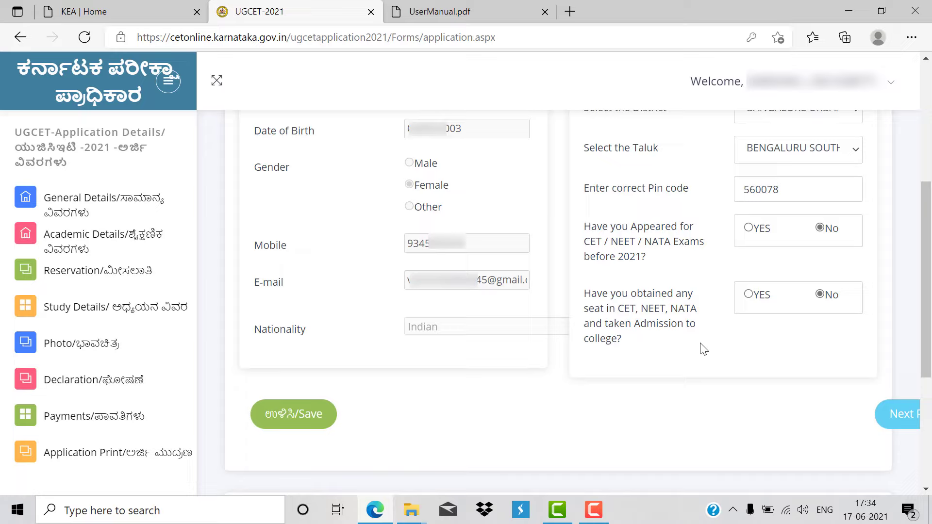
{"action": "left_click", "coordinate": [301, 417]}
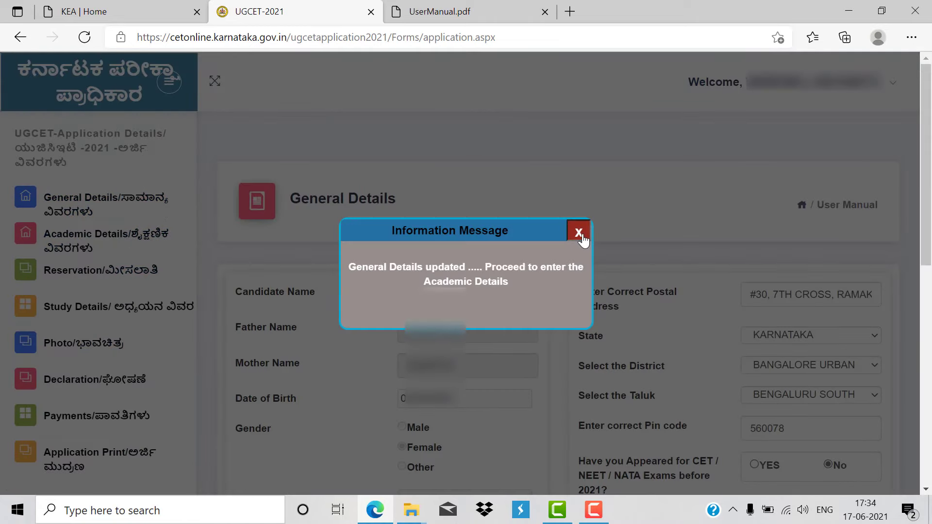
{"action": "left_click", "coordinate": [578, 232]}
{"action": "scroll", "coordinate": [673, 316], "scroll_direction": "down", "scroll_amount": 7}
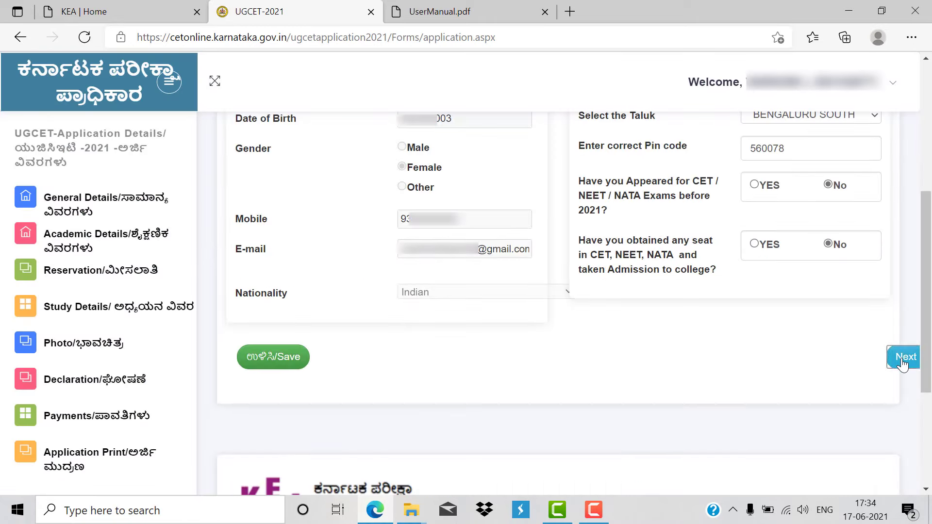
On Academic Details, choose the Karnataka quota and open the eligibility clause code PDF.
{"action": "left_click", "coordinate": [903, 357]}
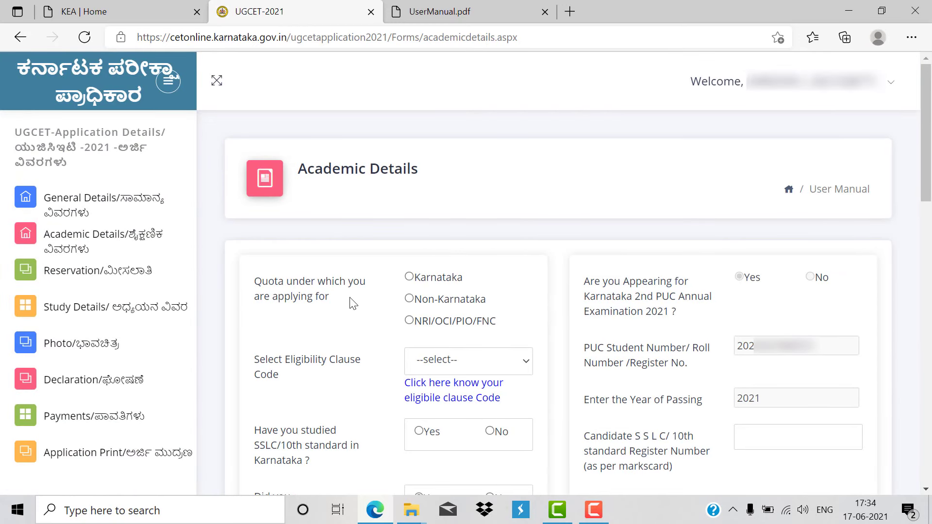
{"action": "left_click", "coordinate": [410, 281]}
{"action": "left_click", "coordinate": [475, 394]}
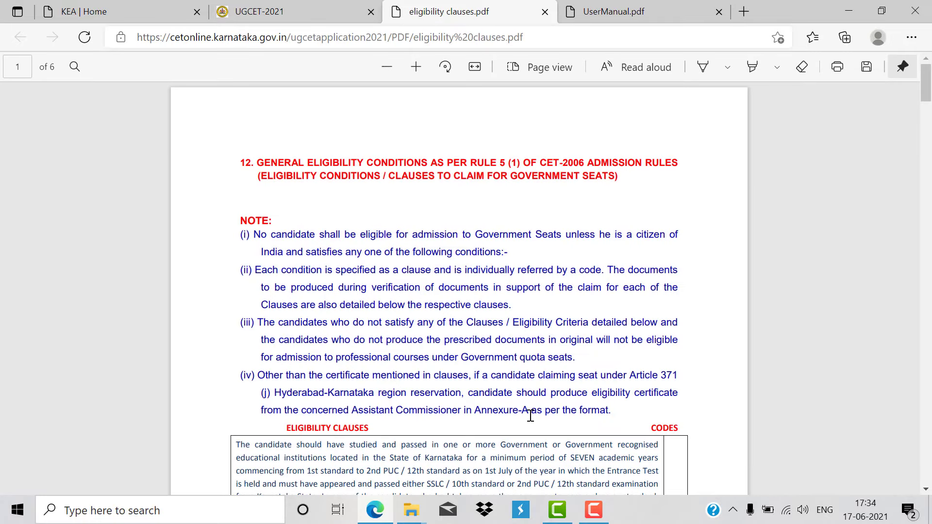
{"action": "scroll", "coordinate": [535, 364], "scroll_direction": "down", "scroll_amount": 5}
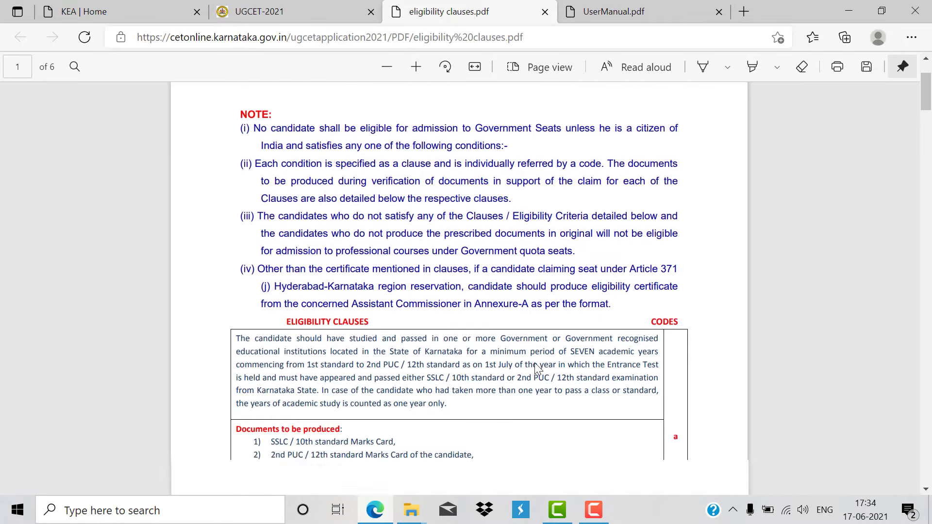
{"action": "scroll", "coordinate": [535, 367], "scroll_direction": "down", "scroll_amount": 2}
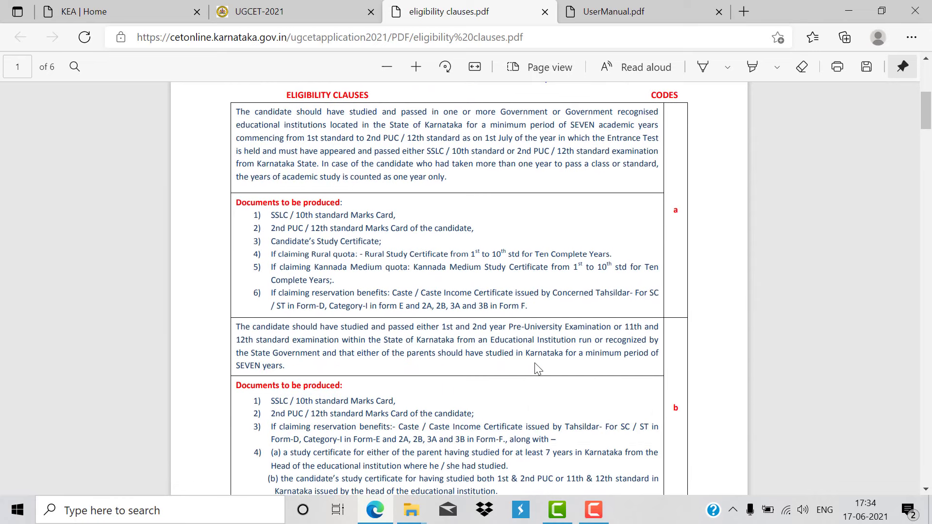
{"action": "scroll", "coordinate": [538, 369], "scroll_direction": "down", "scroll_amount": 1}
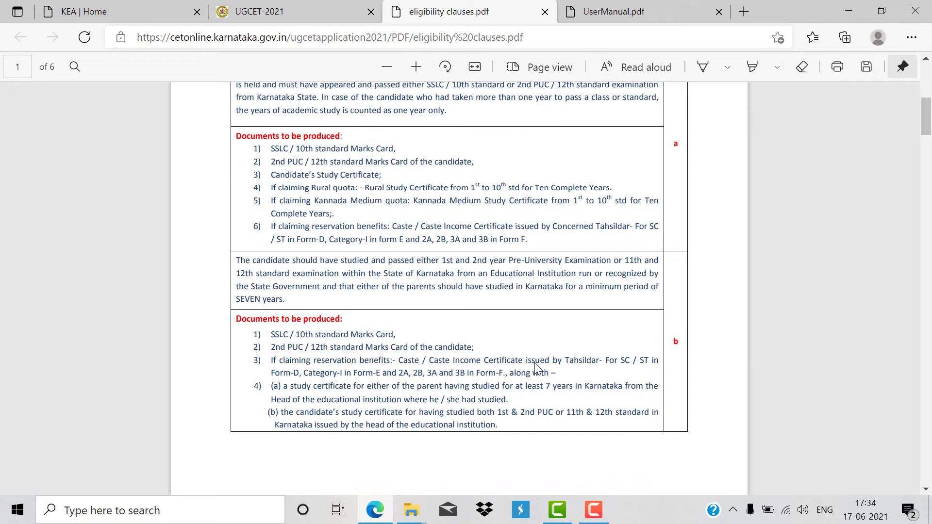
{"action": "scroll", "coordinate": [538, 368], "scroll_direction": "down", "scroll_amount": 6}
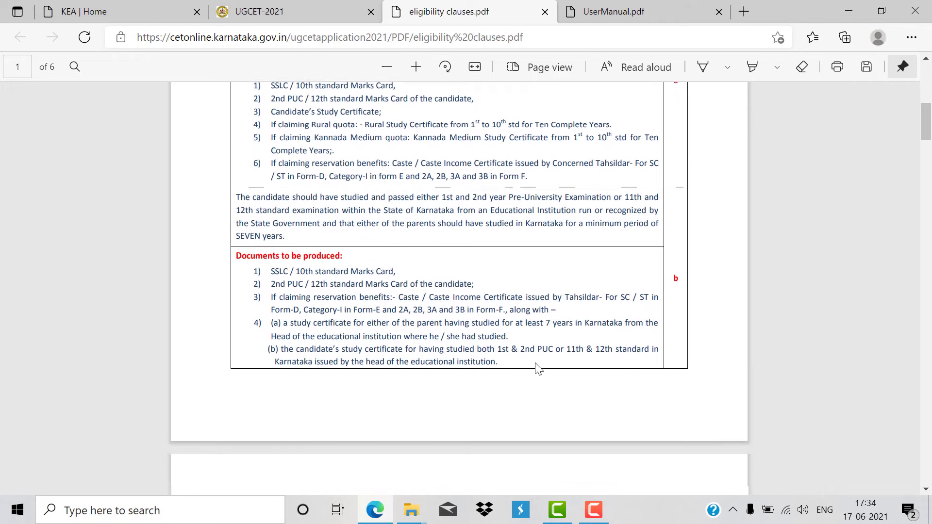
{"action": "scroll", "coordinate": [544, 374], "scroll_direction": "down", "scroll_amount": 12}
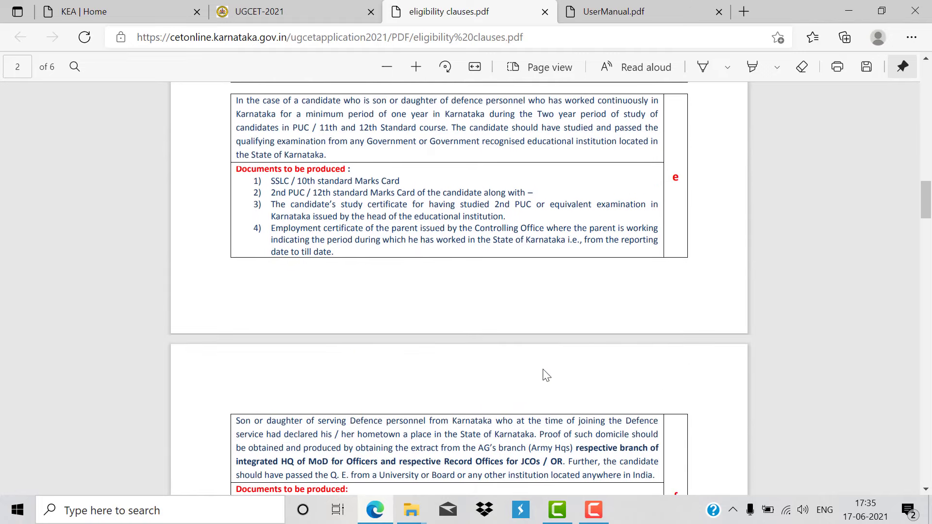
{"action": "scroll", "coordinate": [545, 374], "scroll_direction": "down", "scroll_amount": 10}
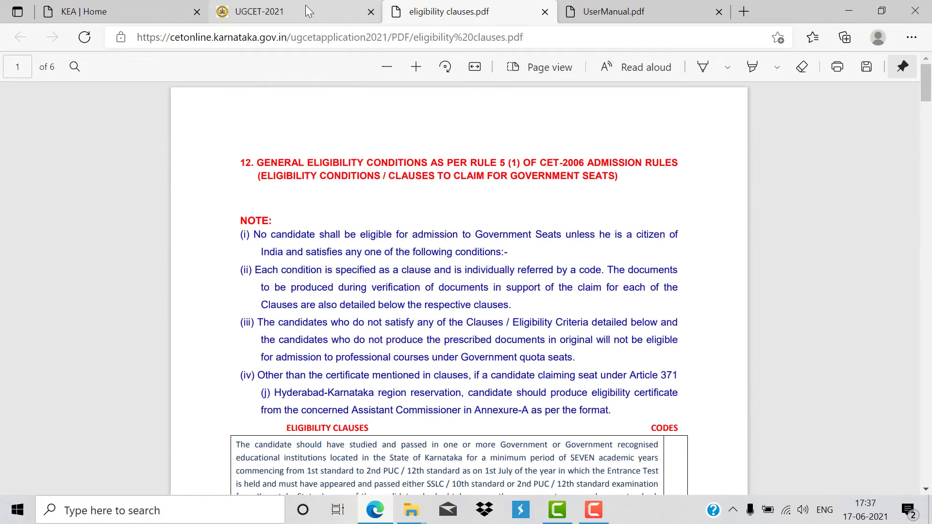
Back on the form, set eligibility clause code a and answer Yes to SSLC in Karnataka.
{"action": "left_click", "coordinate": [306, 6]}
{"action": "left_click", "coordinate": [523, 363]}
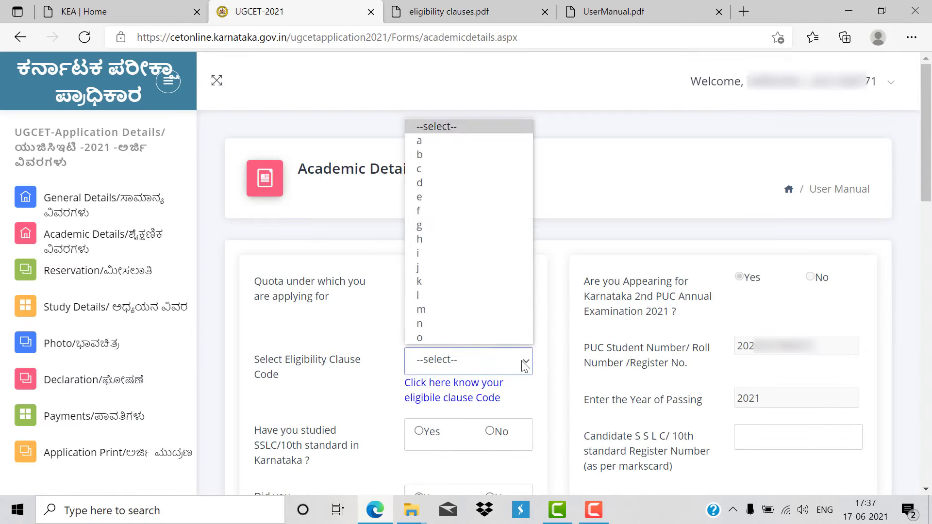
{"action": "left_click", "coordinate": [429, 141]}
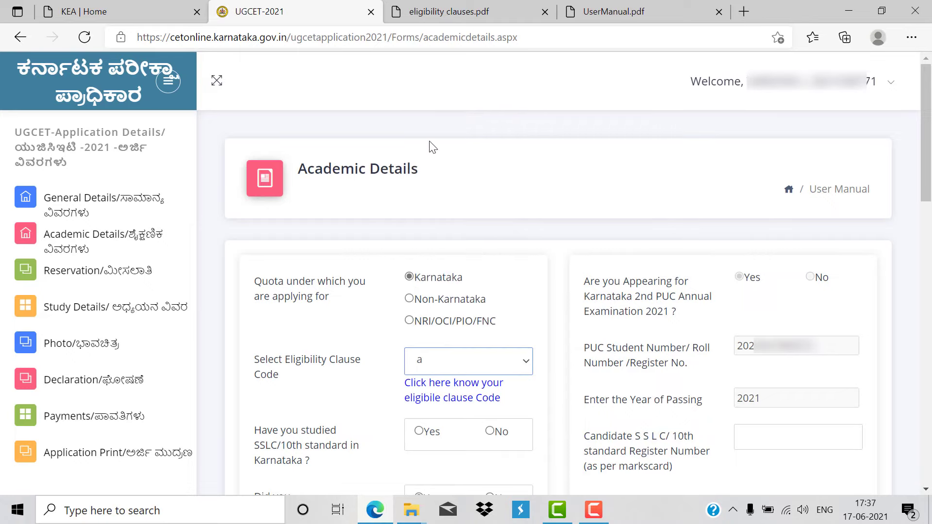
{"action": "scroll", "coordinate": [350, 386], "scroll_direction": "down", "scroll_amount": 1}
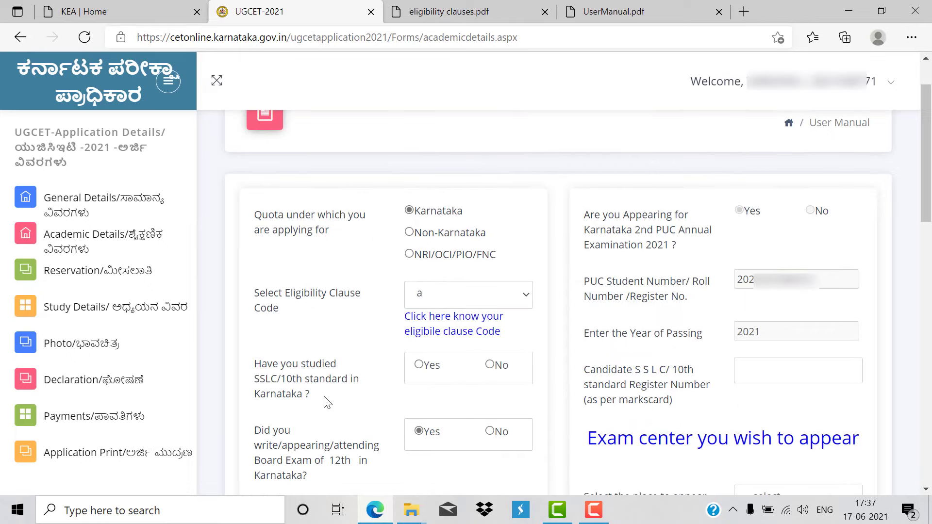
{"action": "left_click", "coordinate": [423, 368]}
{"action": "scroll", "coordinate": [484, 400], "scroll_direction": "down", "scroll_amount": 1}
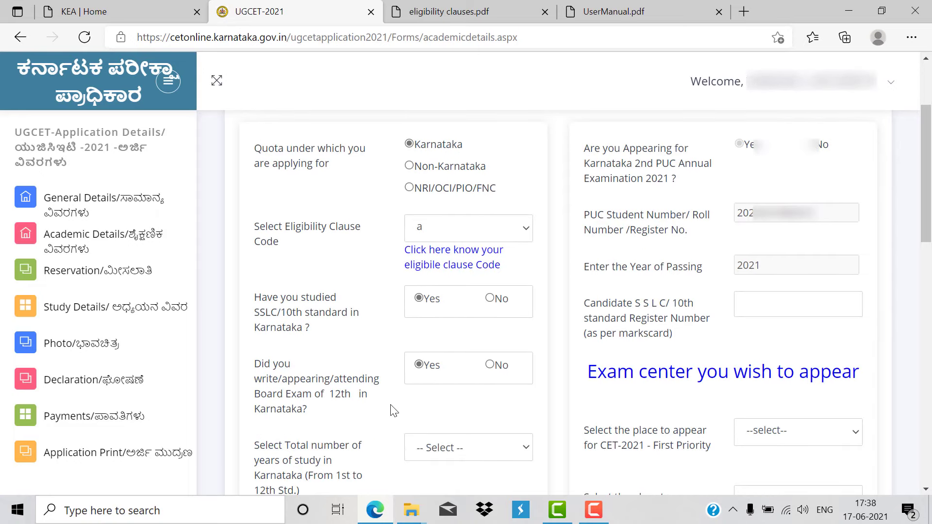
{"action": "scroll", "coordinate": [394, 411], "scroll_direction": "down", "scroll_amount": 1}
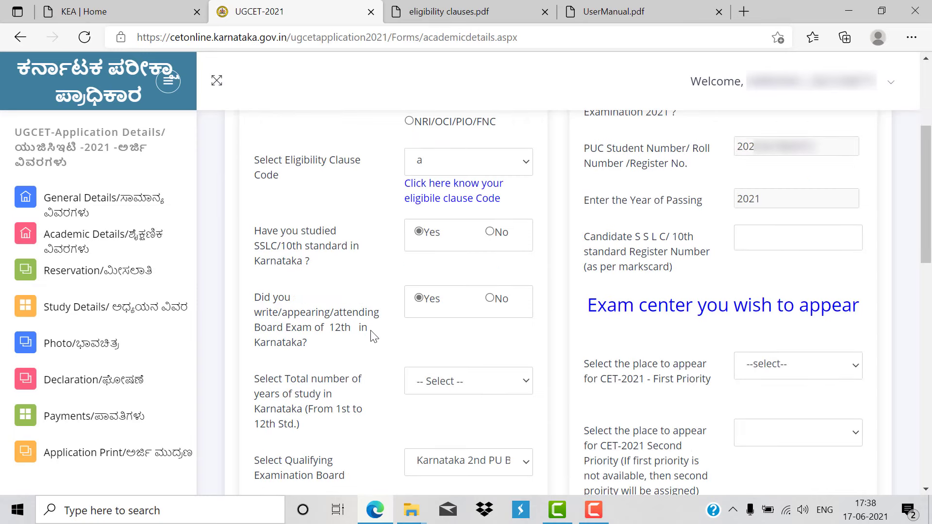
{"action": "scroll", "coordinate": [403, 358], "scroll_direction": "down", "scroll_amount": 1}
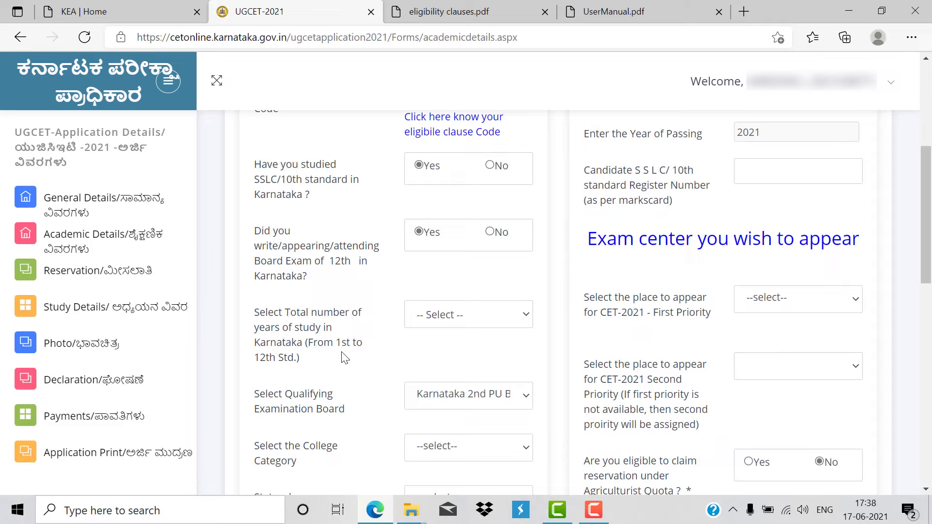
Set 12 years of study in Karnataka, Karnataka 2nd PU Board, and UN-AIDED COLLEGE category.
{"action": "left_click", "coordinate": [526, 318]}
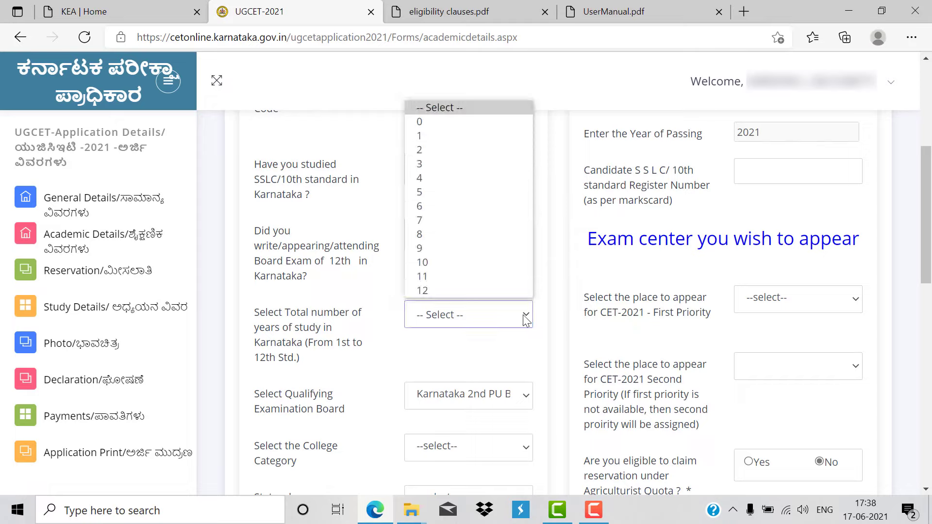
{"action": "left_click", "coordinate": [485, 291]}
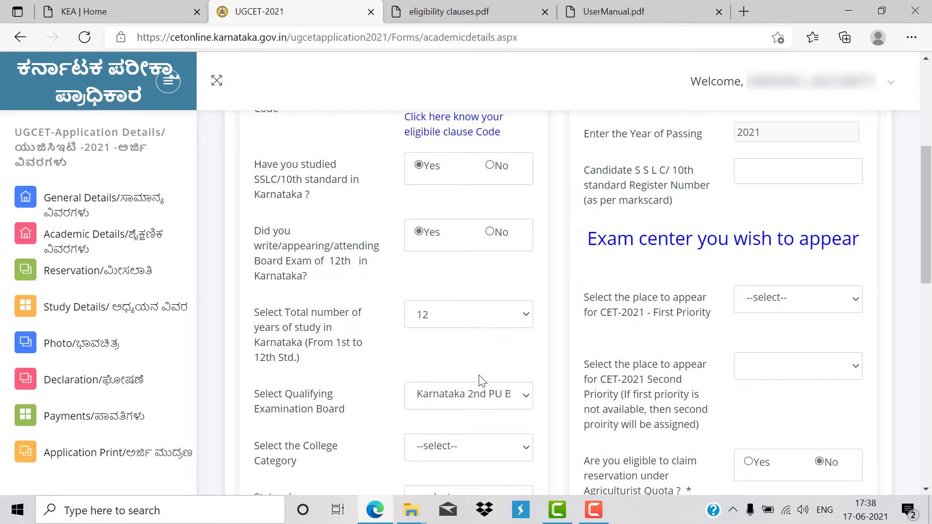
{"action": "scroll", "coordinate": [524, 398], "scroll_direction": "down", "scroll_amount": 3}
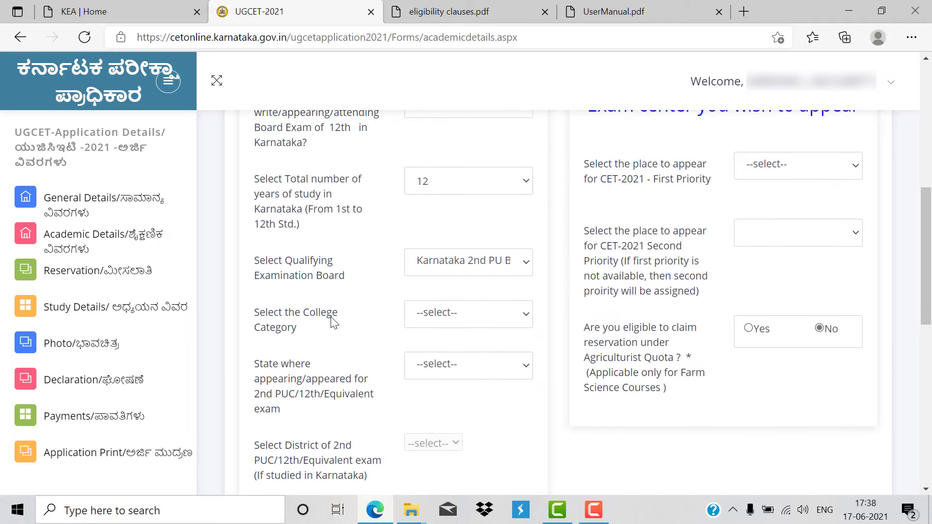
{"action": "left_click", "coordinate": [523, 264]}
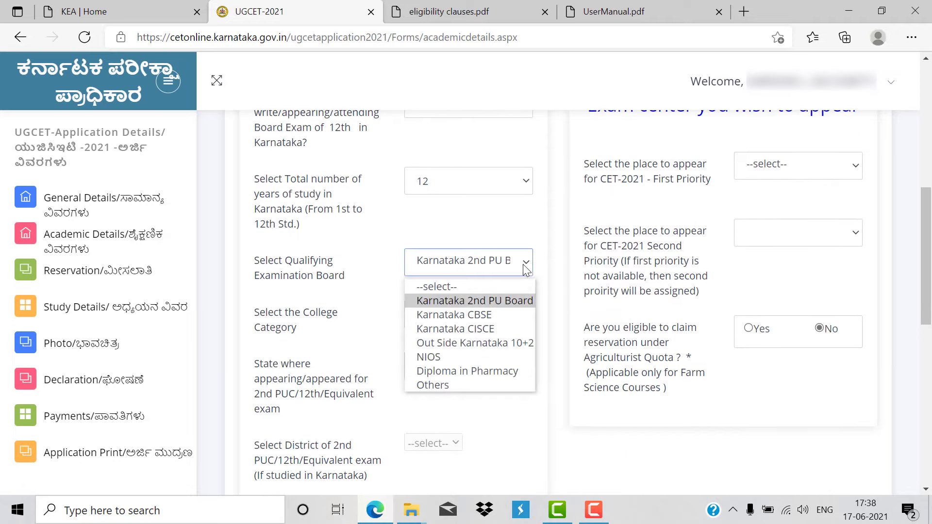
{"action": "left_click", "coordinate": [506, 302]}
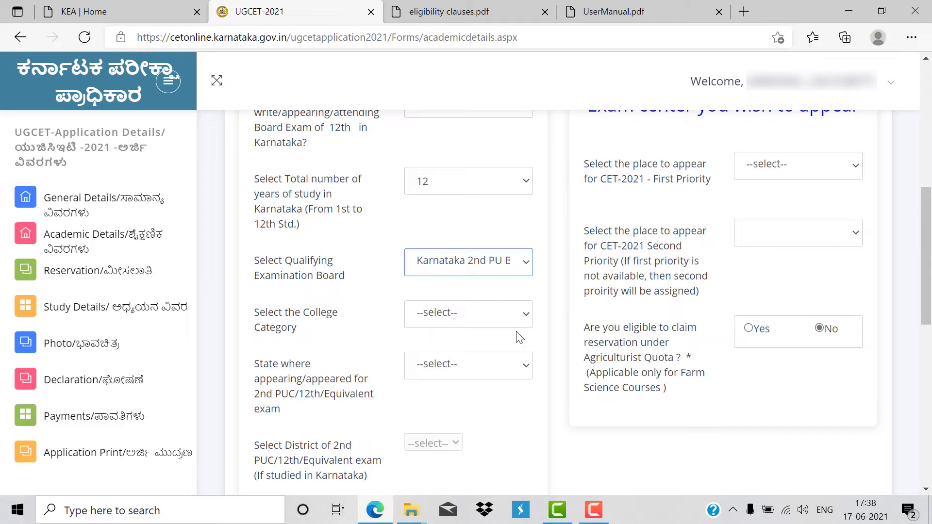
{"action": "left_click", "coordinate": [527, 317]}
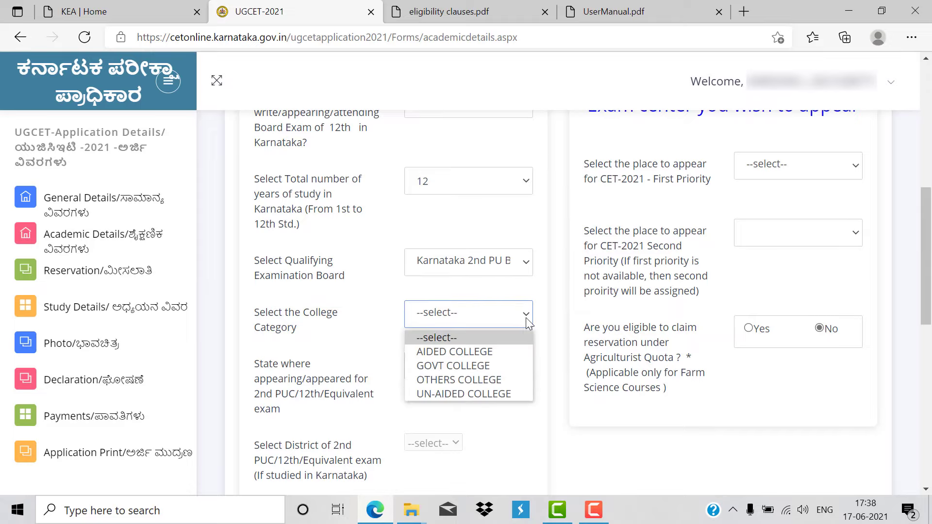
{"action": "left_click", "coordinate": [497, 393]}
Set the 12th exam state to KARNATAKA and district to BENGALURU URBAN.
{"action": "scroll", "coordinate": [500, 333], "scroll_direction": "down", "scroll_amount": 1}
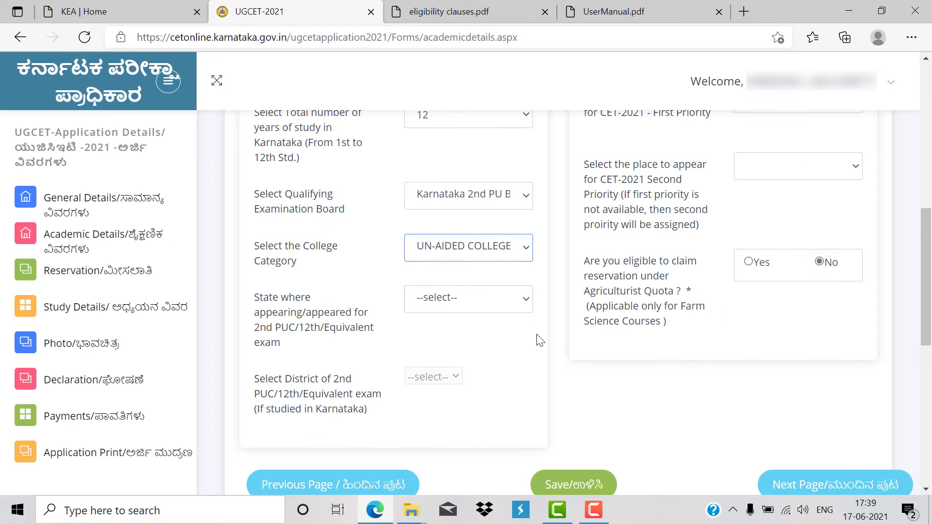
{"action": "left_click", "coordinate": [534, 301]}
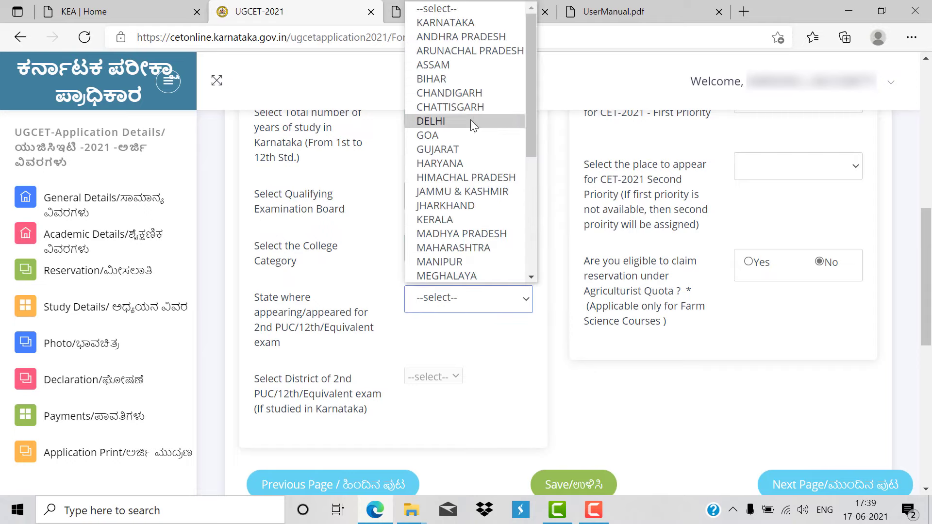
{"action": "left_click", "coordinate": [477, 22]}
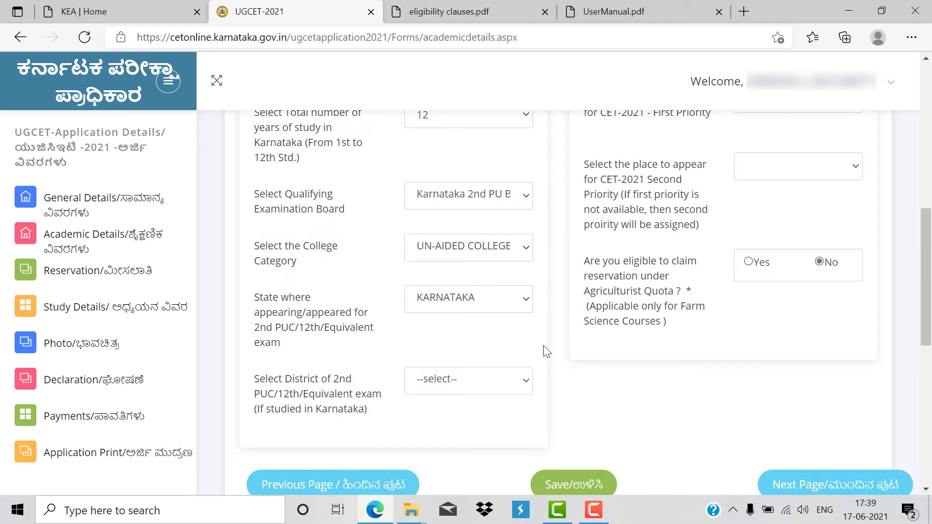
{"action": "scroll", "coordinate": [534, 359], "scroll_direction": "down", "scroll_amount": 1}
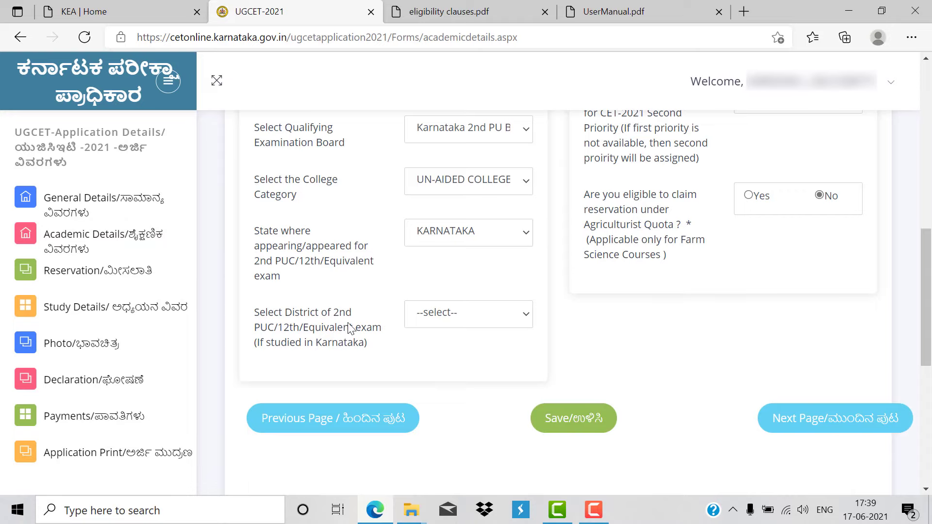
{"action": "left_click", "coordinate": [523, 316]}
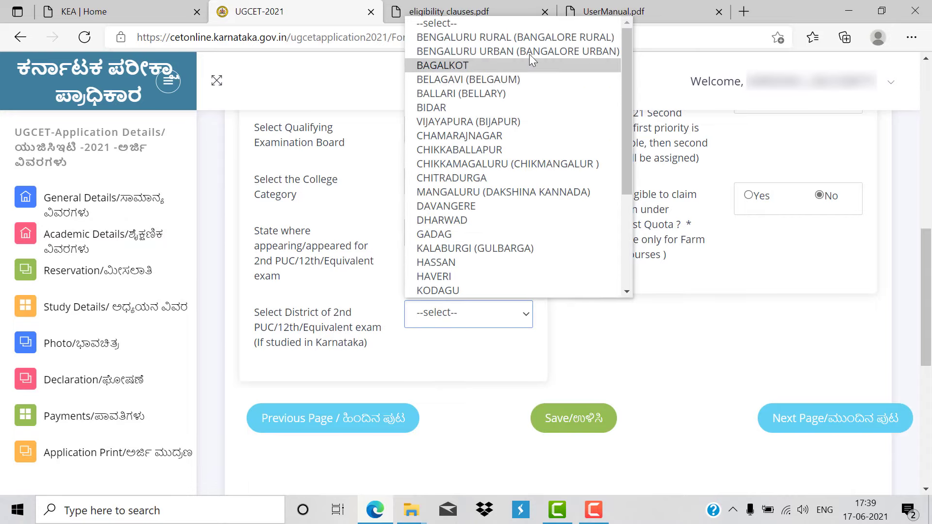
{"action": "left_click", "coordinate": [532, 51]}
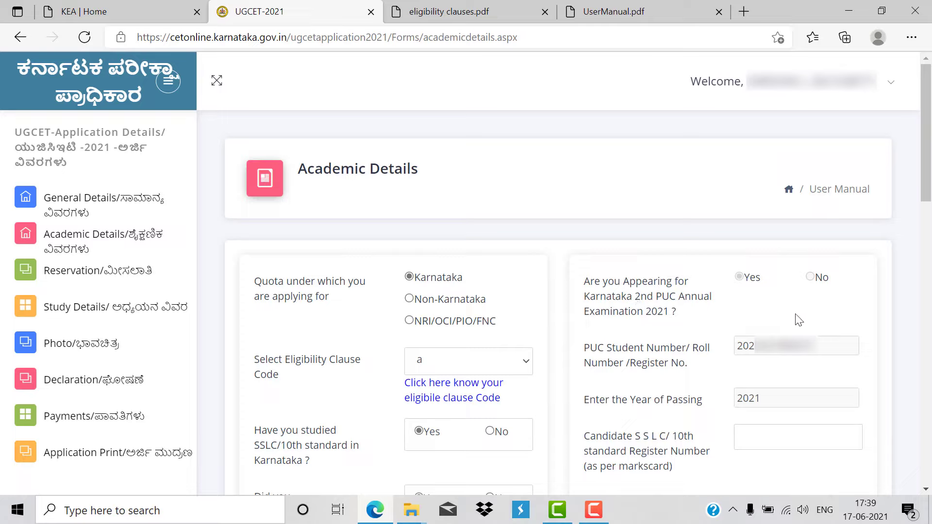
{"action": "scroll", "coordinate": [741, 371], "scroll_direction": "down", "scroll_amount": 1}
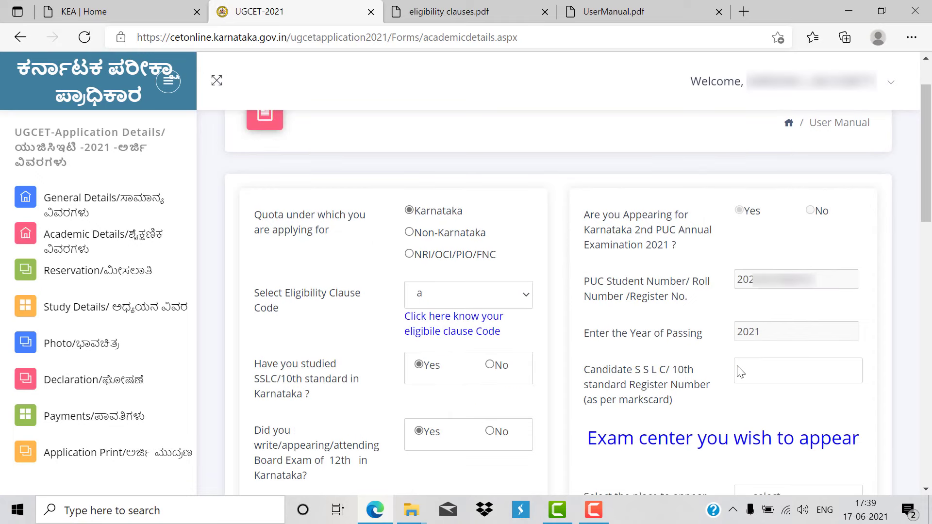
Enter the SSLC register number.
{"action": "scroll", "coordinate": [738, 364], "scroll_direction": "down", "scroll_amount": 1}
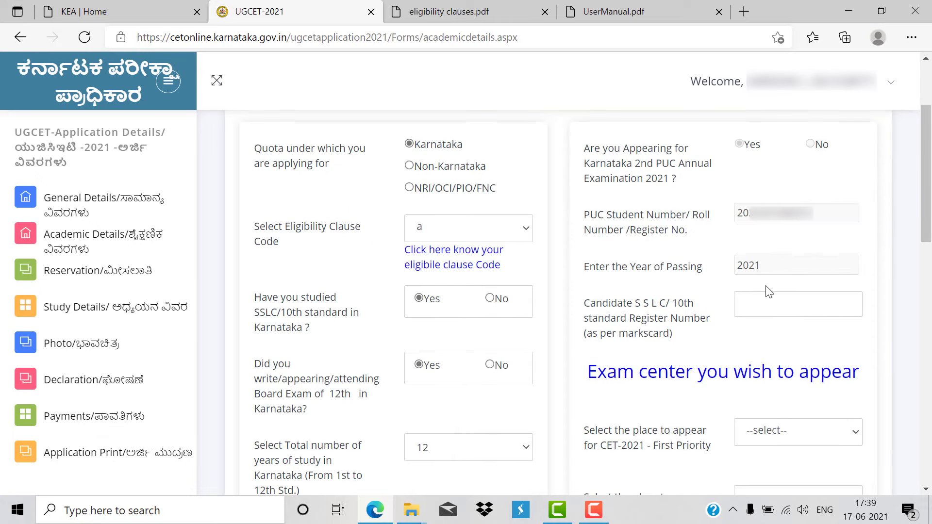
{"action": "left_click", "coordinate": [741, 309]}
{"action": "type", "text": "20190"}
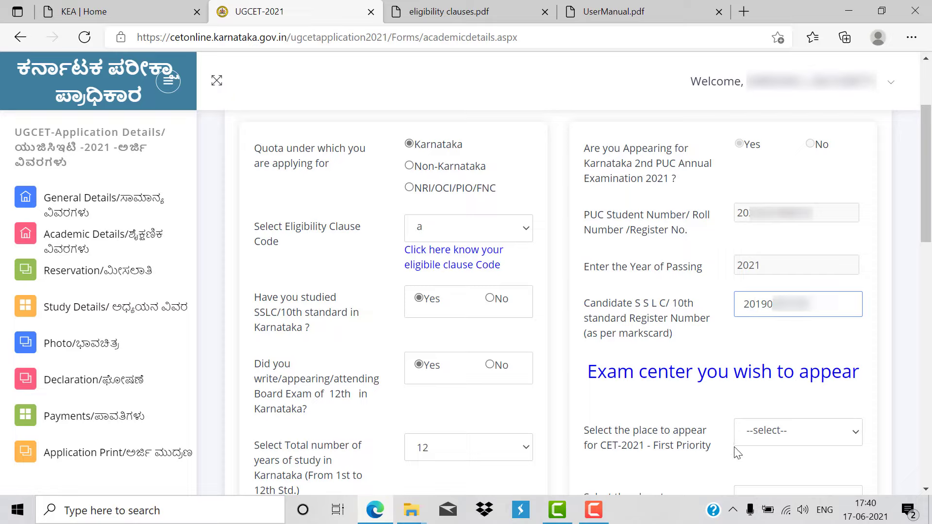
Choose BENGALURU as first-priority and KANAKAPURA as second-priority exam centre.
{"action": "left_click", "coordinate": [857, 437]}
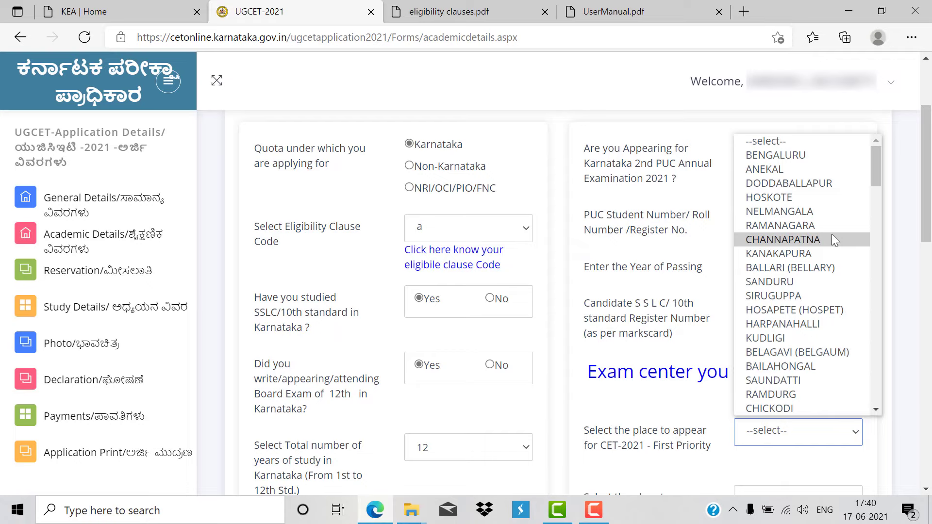
{"action": "left_click", "coordinate": [814, 155]}
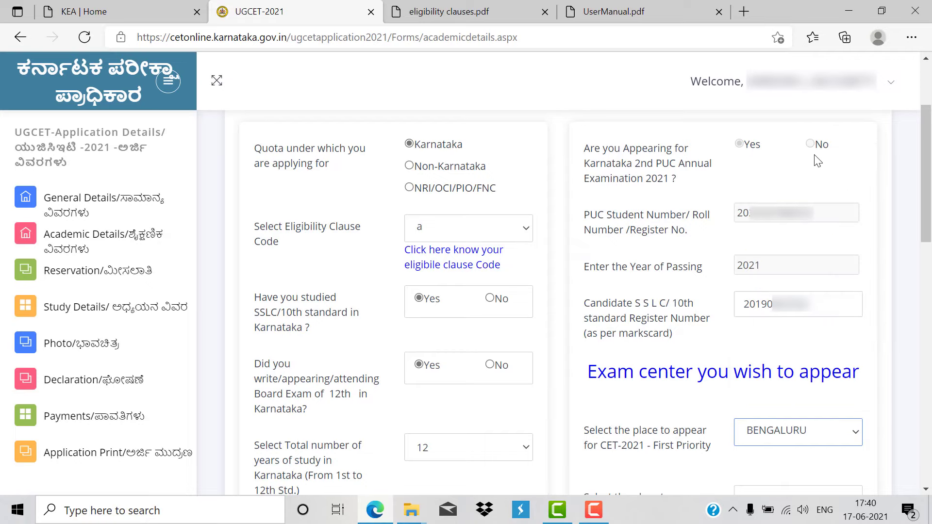
{"action": "scroll", "coordinate": [626, 265], "scroll_direction": "down", "scroll_amount": 5}
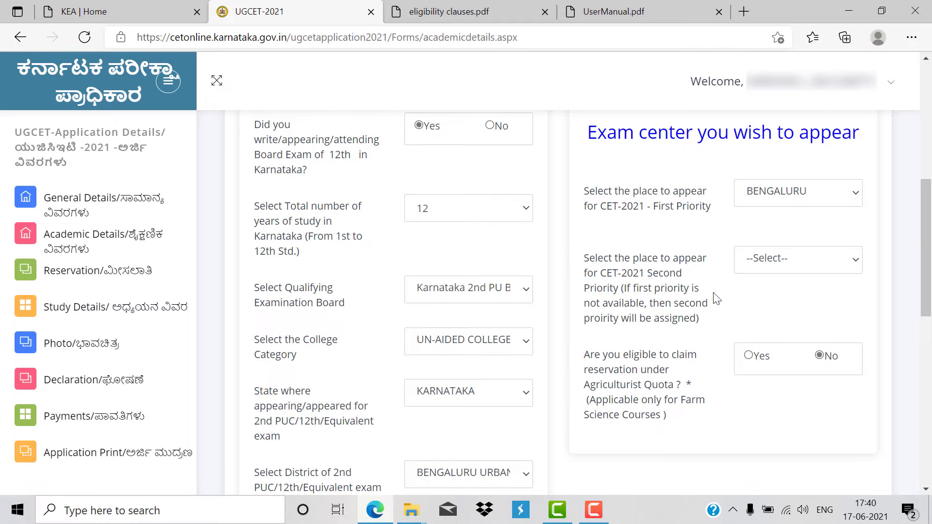
{"action": "left_click", "coordinate": [856, 266]}
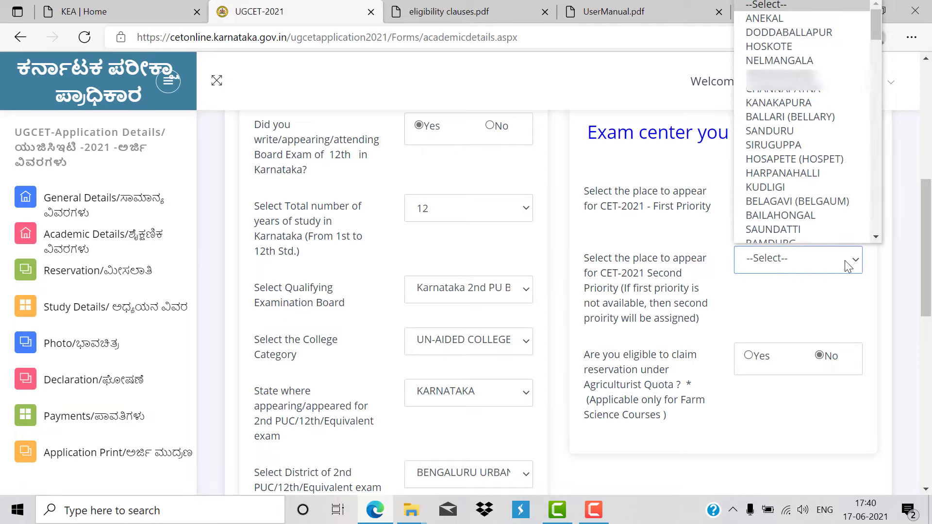
{"action": "scroll", "coordinate": [806, 146], "scroll_direction": "down", "scroll_amount": 1}
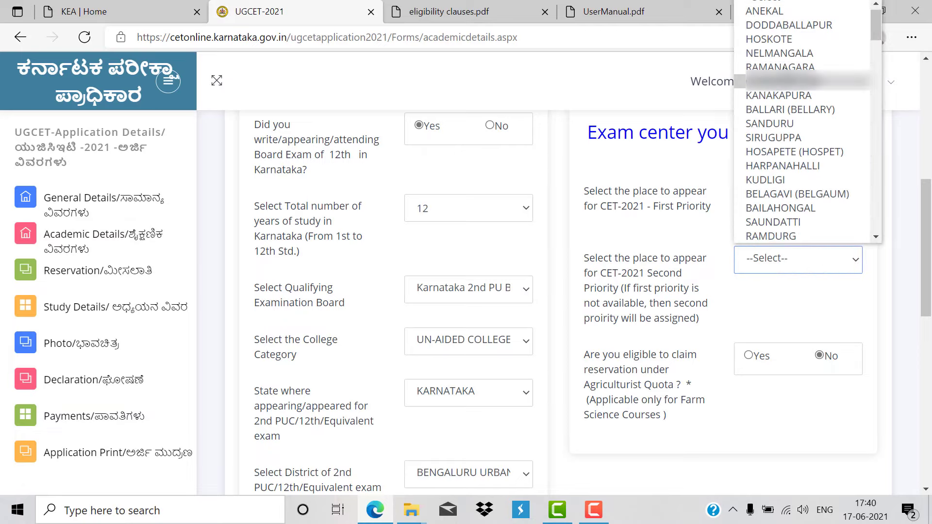
{"action": "left_click", "coordinate": [800, 96]}
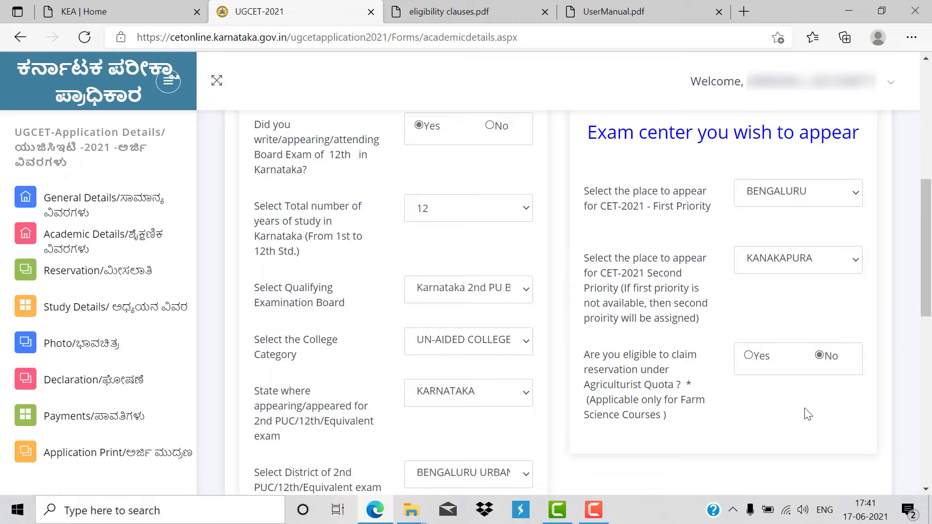
{"action": "scroll", "coordinate": [808, 413], "scroll_direction": "down", "scroll_amount": 5}
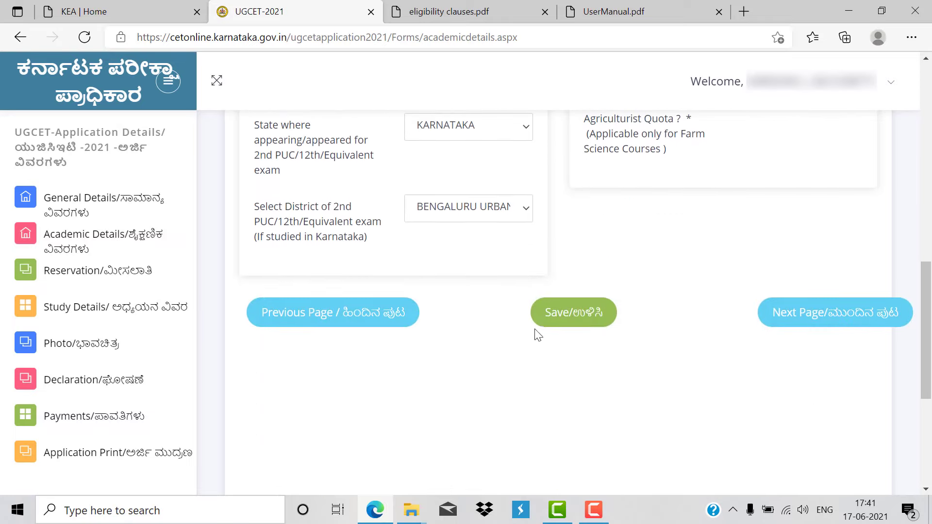
Save the academic details, dismiss the message, and go on to Reservation Details.
{"action": "left_click", "coordinate": [573, 312]}
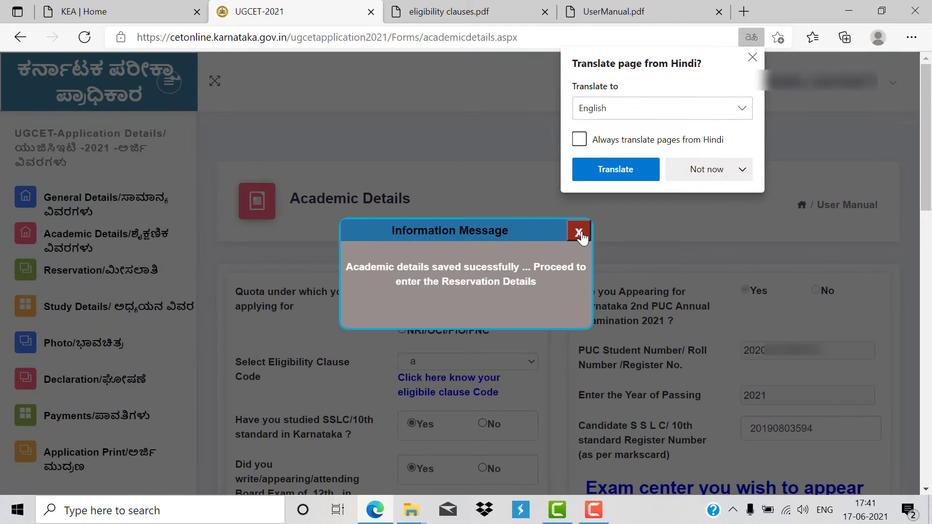
{"action": "left_click", "coordinate": [578, 233]}
{"action": "scroll", "coordinate": [605, 371], "scroll_direction": "down", "scroll_amount": 12}
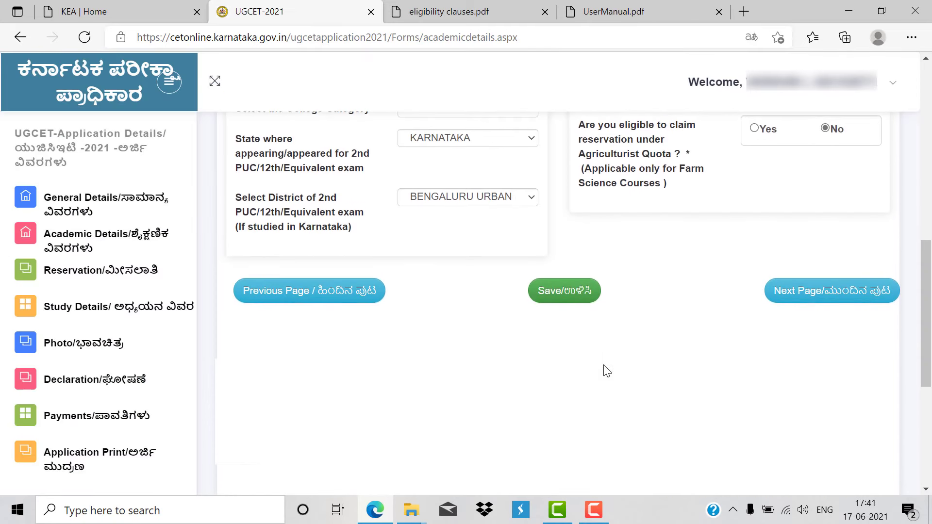
{"action": "left_click", "coordinate": [845, 294]}
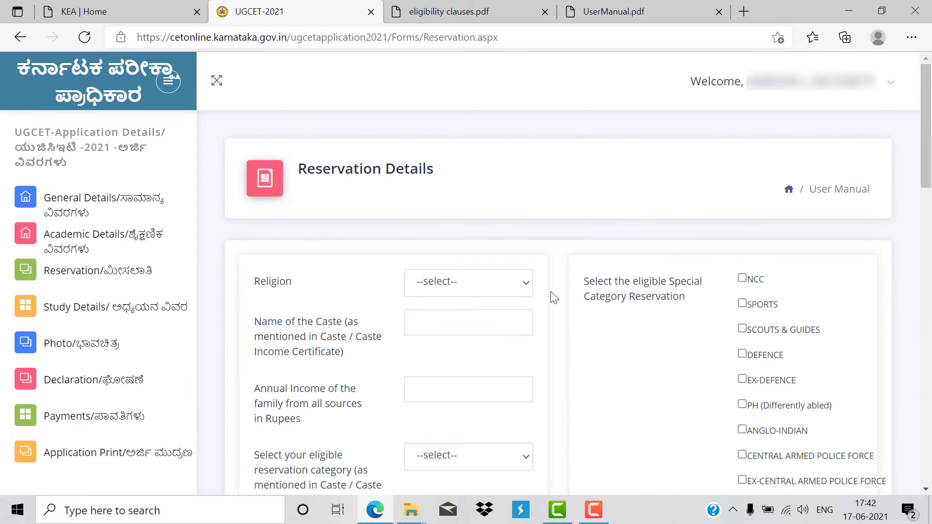
Set religion to Hindu and enter Kumbara as the caste.
{"action": "scroll", "coordinate": [553, 295], "scroll_direction": "down", "scroll_amount": 1}
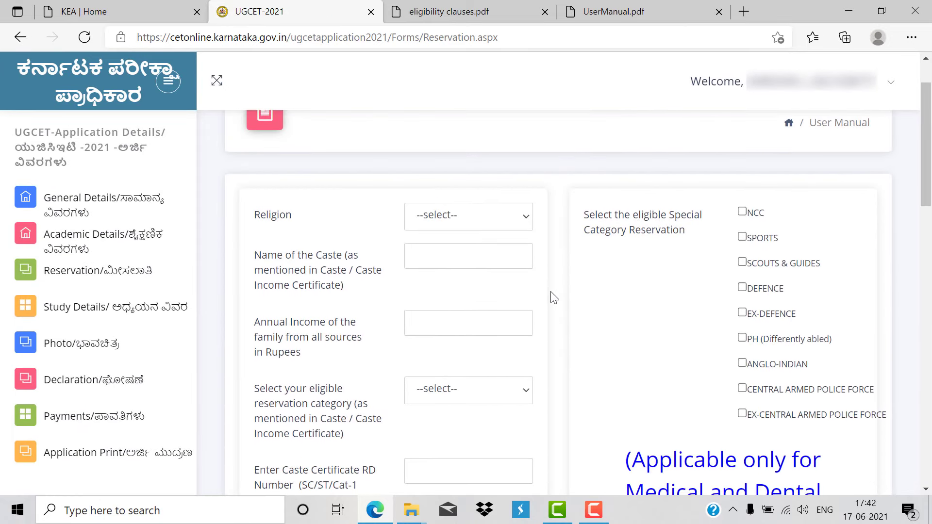
{"action": "left_click", "coordinate": [526, 218]}
{"action": "key", "text": "Down"}
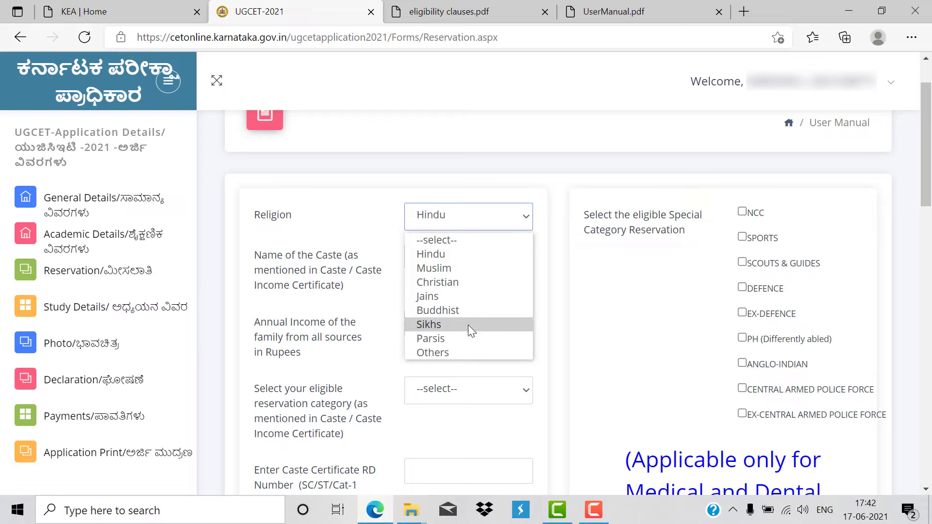
{"action": "left_click", "coordinate": [469, 257]}
{"action": "left_click", "coordinate": [446, 258]}
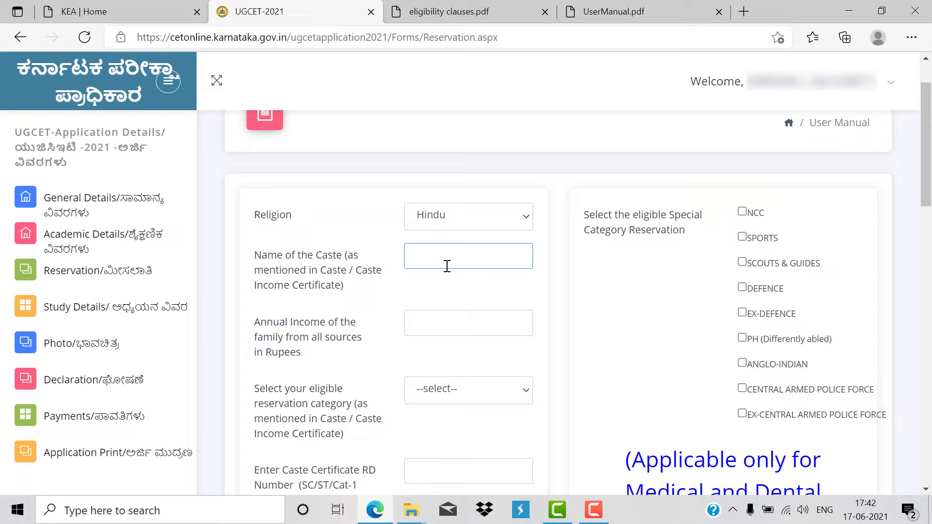
{"action": "type", "text": "Kumbara"}
Enter annual family income 150000 and choose Category-2A as the reservation category.
{"action": "left_click", "coordinate": [442, 318]}
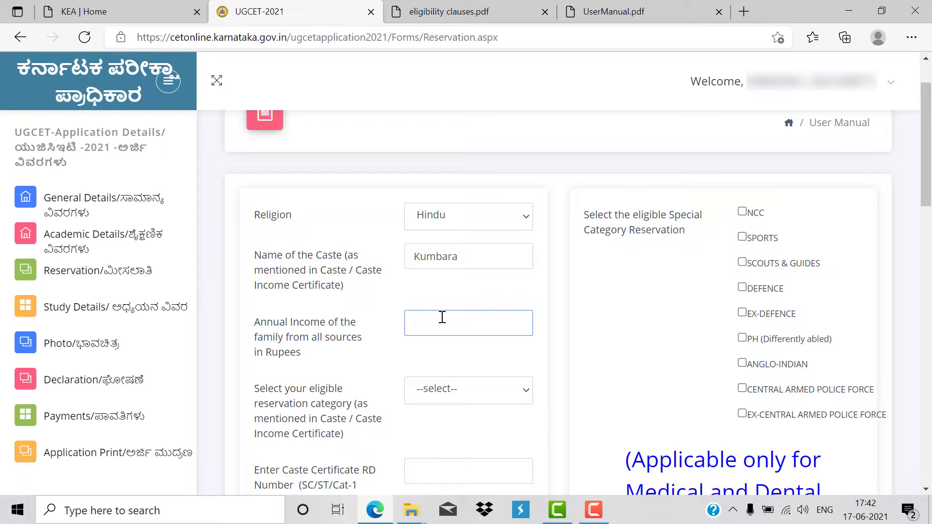
{"action": "type", "text": "150000"}
{"action": "left_click", "coordinate": [524, 396]}
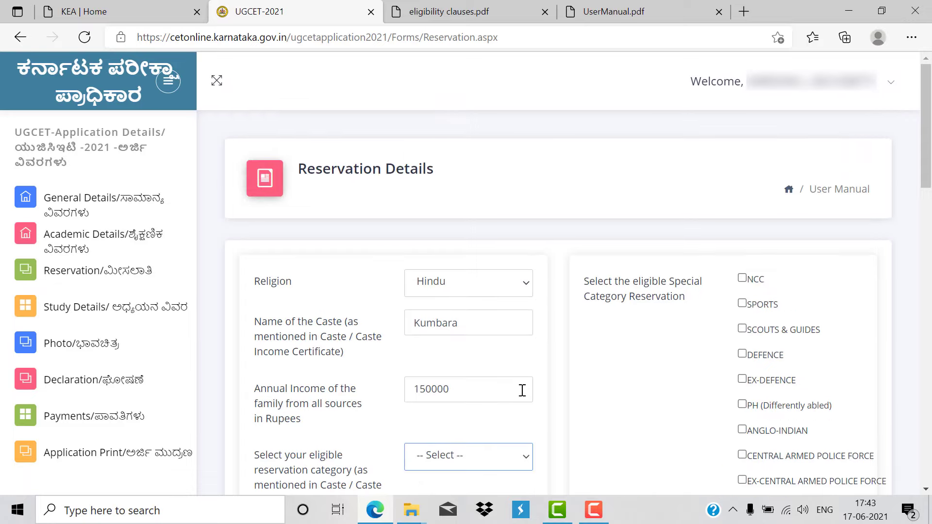
{"action": "scroll", "coordinate": [684, 287], "scroll_direction": "down", "scroll_amount": 2}
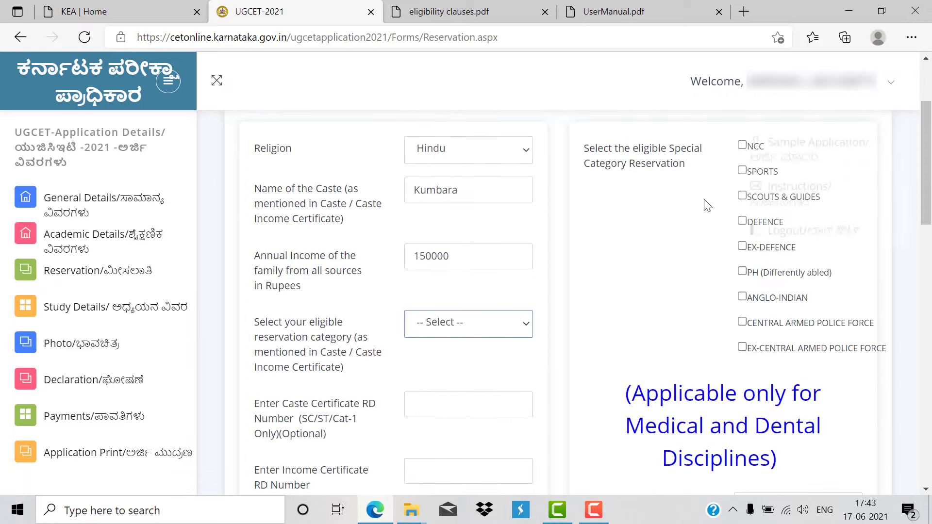
{"action": "left_click", "coordinate": [527, 328]}
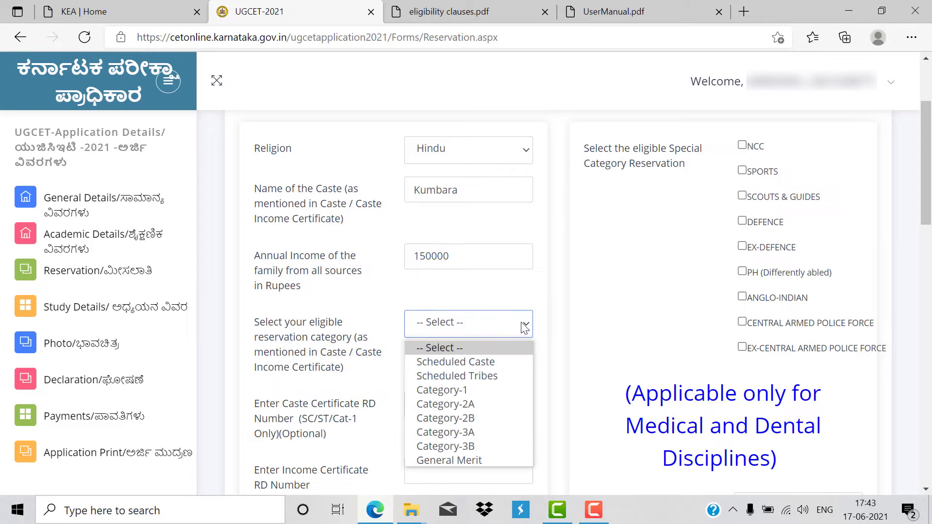
{"action": "left_click", "coordinate": [480, 407]}
{"action": "scroll", "coordinate": [497, 409], "scroll_direction": "down", "scroll_amount": 1}
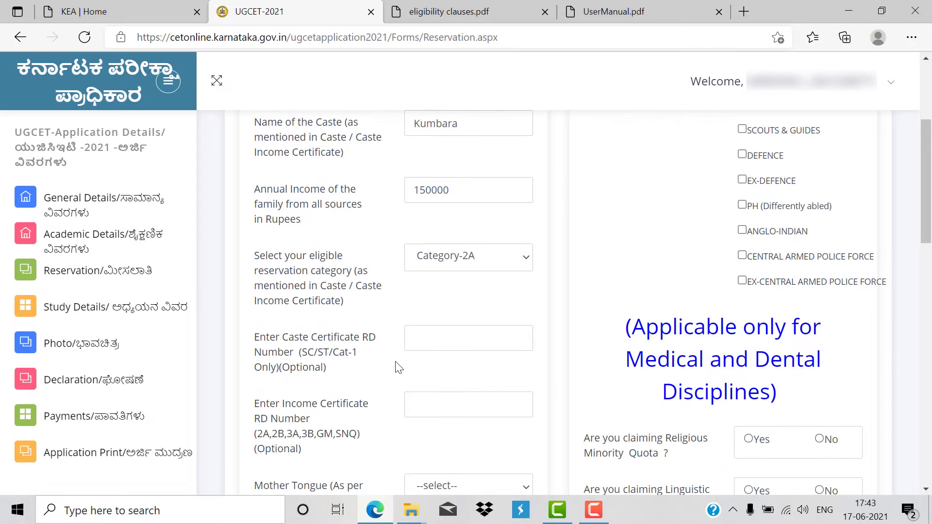
Enter the caste certificate and income certificate RD numbers.
{"action": "left_click", "coordinate": [422, 338]}
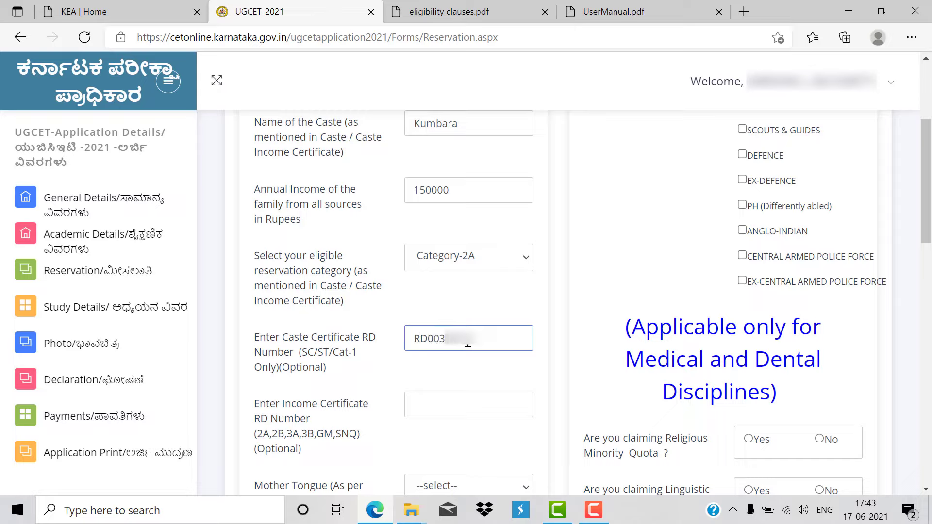
{"action": "left_click", "coordinate": [424, 403]}
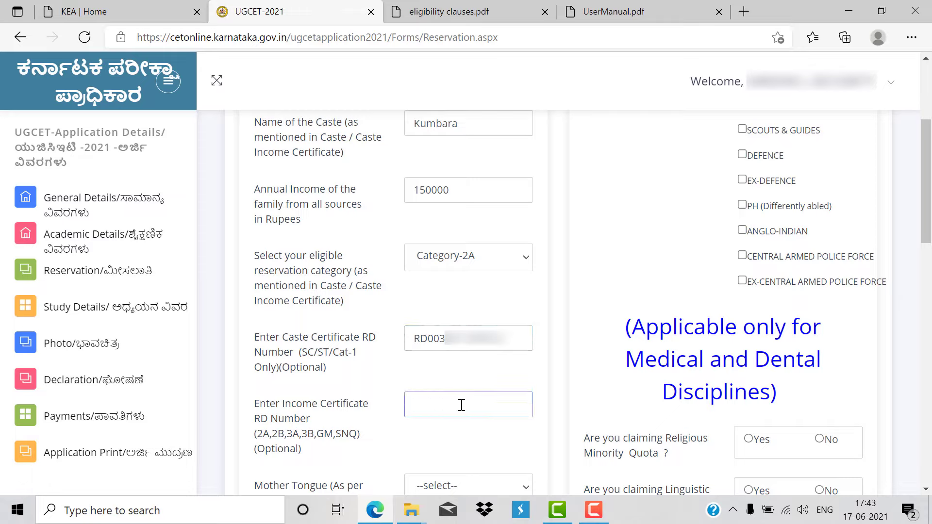
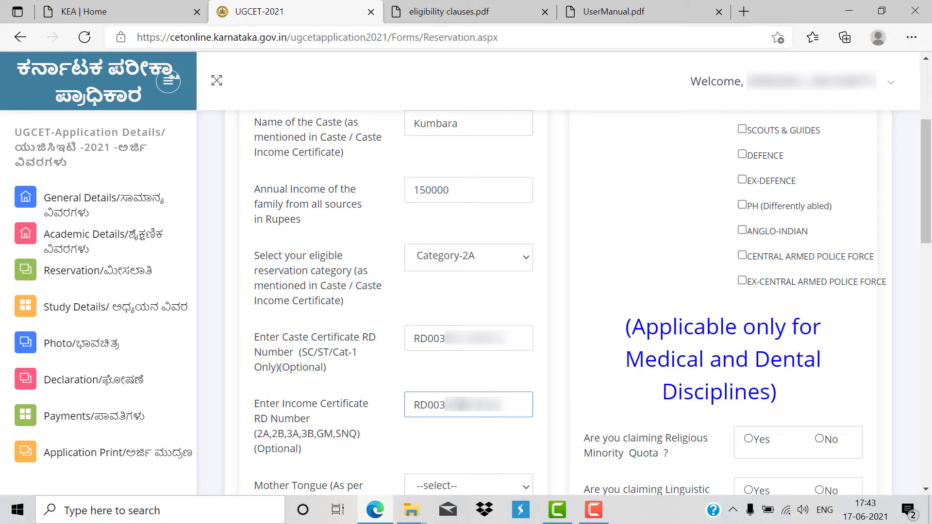
Set the mother tongue to Kannada.
{"action": "scroll", "coordinate": [450, 443], "scroll_direction": "down", "scroll_amount": 3}
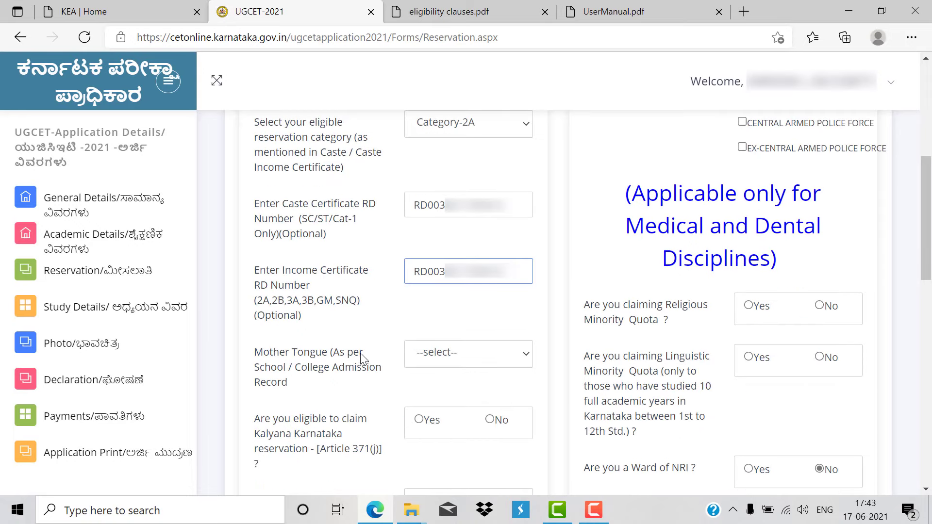
{"action": "left_click", "coordinate": [525, 359]}
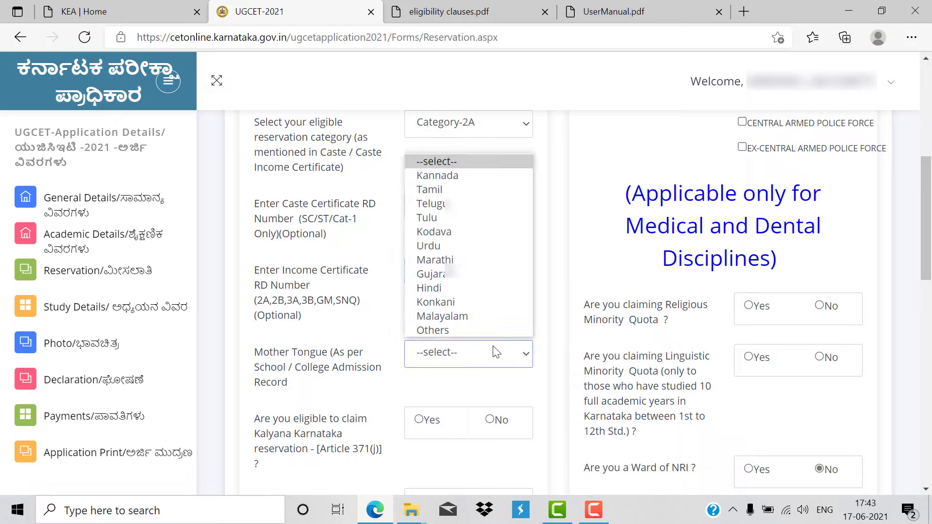
{"action": "left_click", "coordinate": [444, 176]}
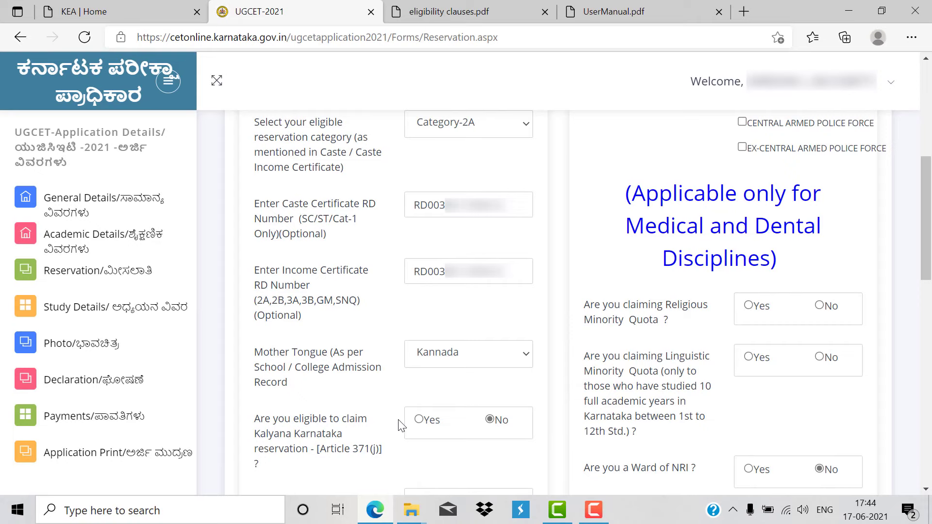
{"action": "scroll", "coordinate": [417, 325], "scroll_direction": "down", "scroll_amount": 3}
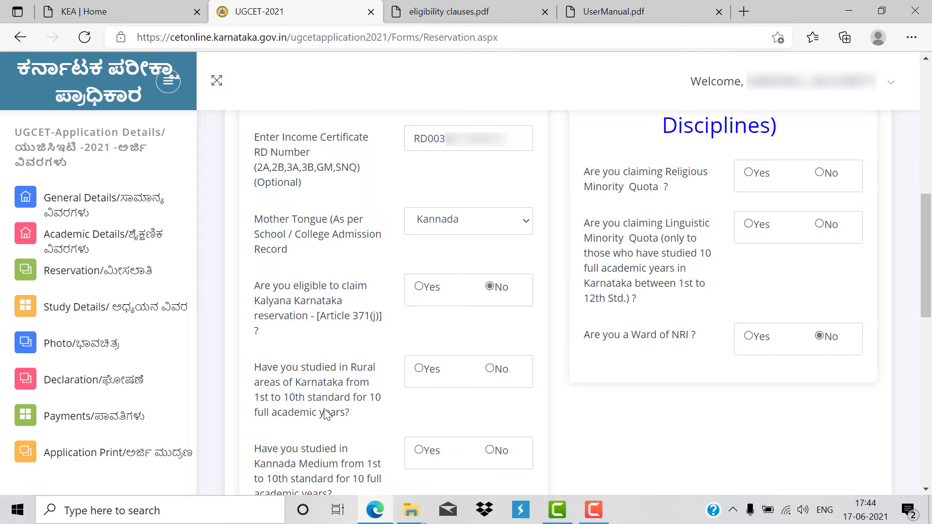
Answer No to the rural-area and Kannada-medium study questions, leaving J&K migrant and religious minority at No.
{"action": "left_click", "coordinate": [491, 369]}
{"action": "scroll", "coordinate": [511, 381], "scroll_direction": "down", "scroll_amount": 1}
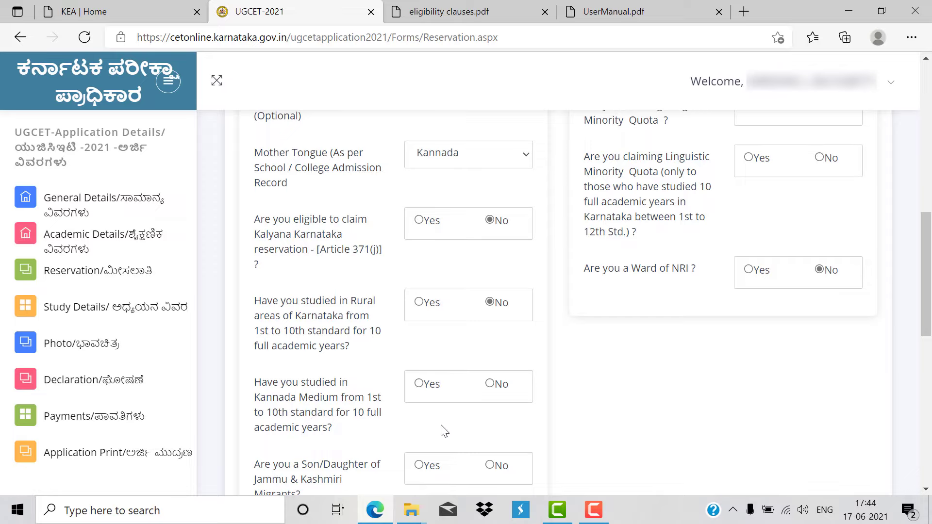
{"action": "left_click", "coordinate": [490, 384]}
{"action": "scroll", "coordinate": [522, 457], "scroll_direction": "down", "scroll_amount": 1}
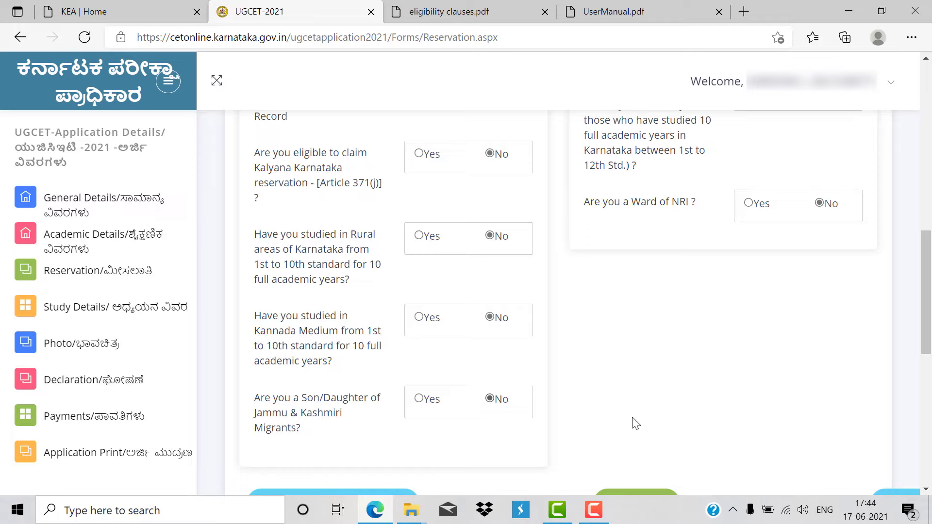
{"action": "scroll", "coordinate": [692, 391], "scroll_direction": "up", "scroll_amount": 10}
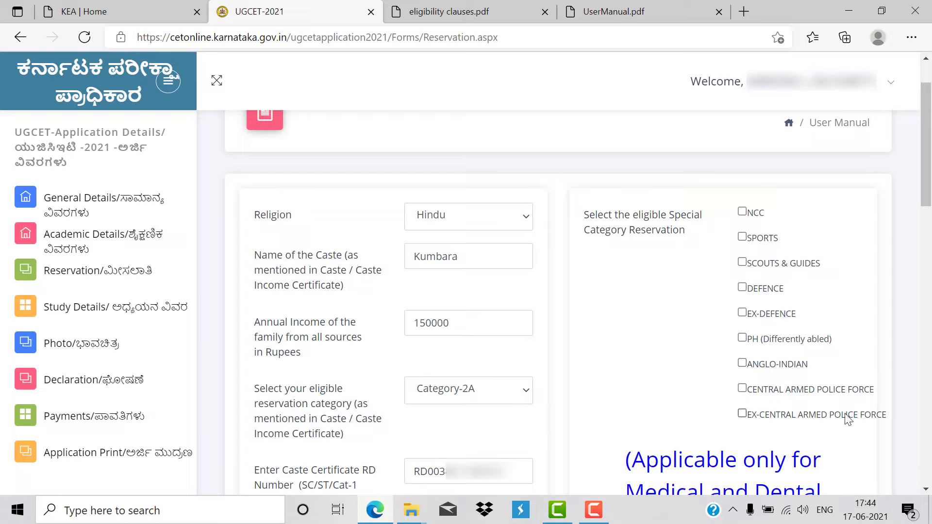
{"action": "scroll", "coordinate": [847, 411], "scroll_direction": "down", "scroll_amount": 5}
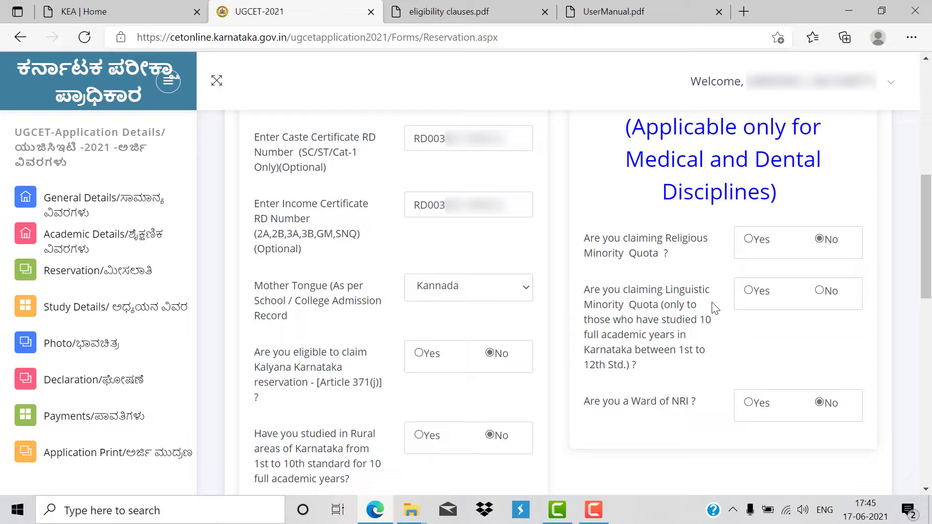
{"action": "scroll", "coordinate": [845, 323], "scroll_direction": "down", "scroll_amount": 7}
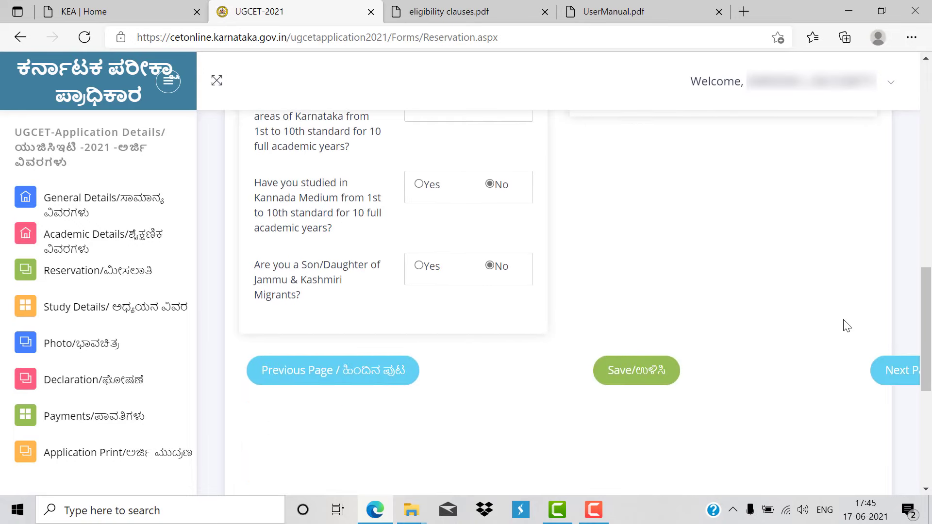
Save the reservation details, dismiss the success message, and go on to Study Details.
{"action": "left_click", "coordinate": [631, 376]}
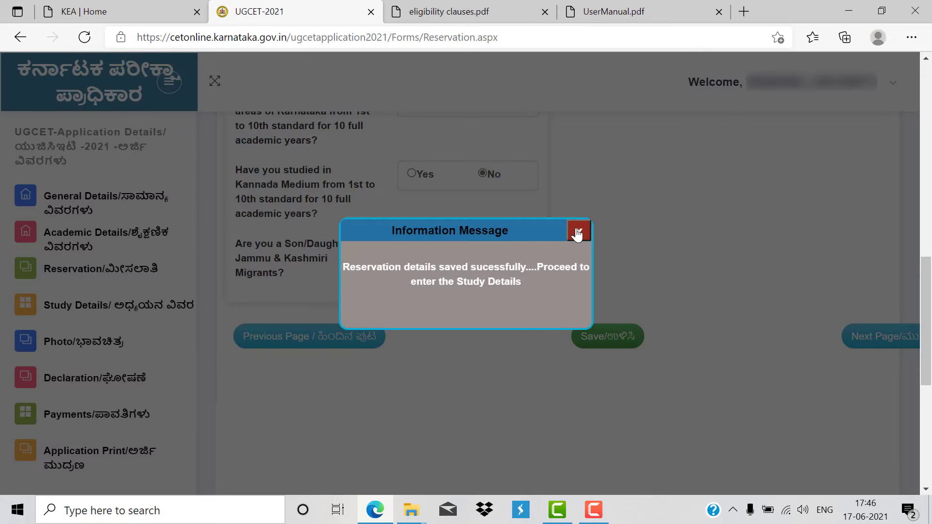
{"action": "left_click", "coordinate": [577, 234]}
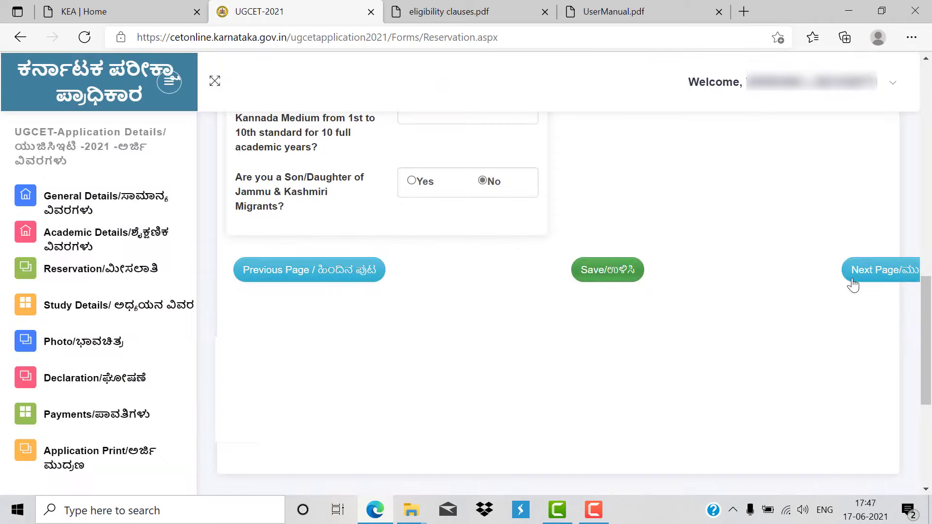
{"action": "left_click", "coordinate": [884, 279]}
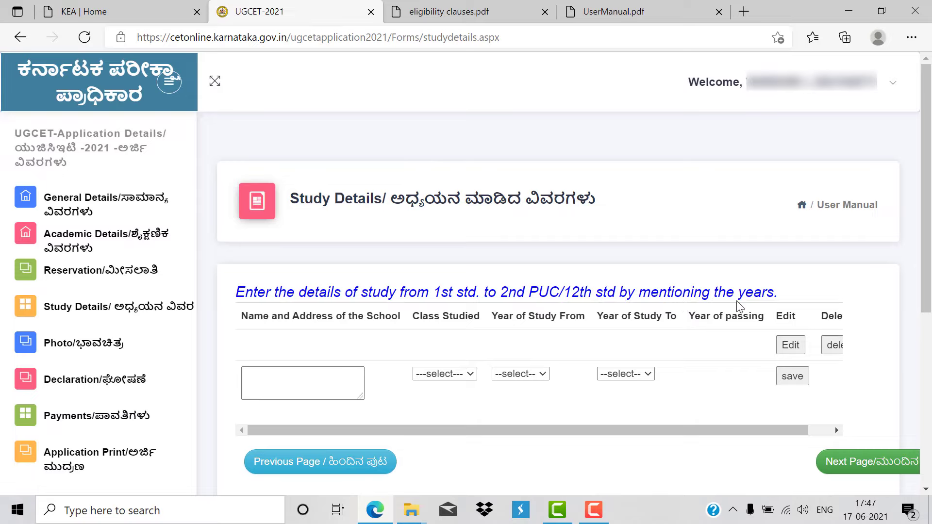
Enter the school name 'The Oxford English Primar' in a new study row.
{"action": "scroll", "coordinate": [738, 333], "scroll_direction": "down", "scroll_amount": 1}
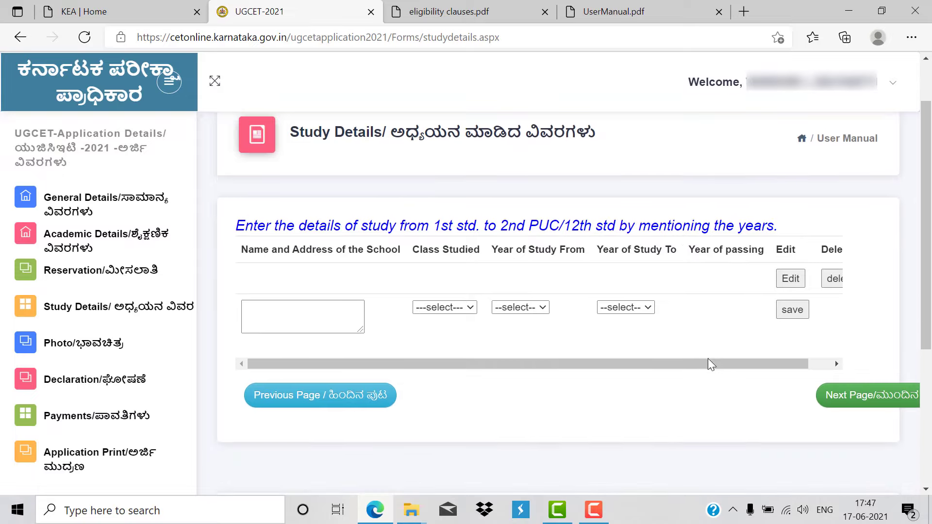
{"action": "left_click_drag", "start_coordinate": [704, 362], "coordinate": [662, 360]}
{"action": "left_click", "coordinate": [331, 314]}
{"action": "left_click", "coordinate": [276, 312]}
{"action": "type", "text": "Th"}
{"action": "type", "text": "e Oxford English Primary School"}
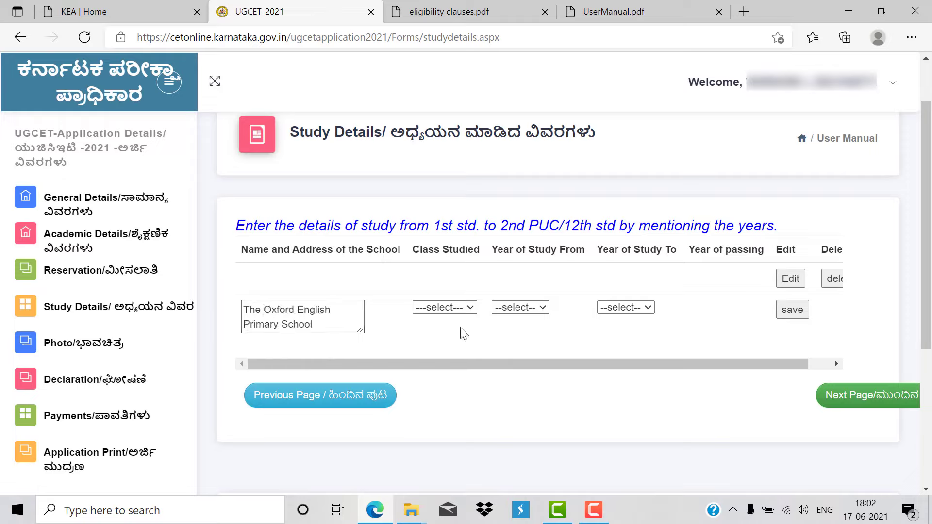
Save the row as class 1, studied from 2009 to 2010.
{"action": "left_click", "coordinate": [470, 307]}
{"action": "left_click", "coordinate": [439, 336]}
{"action": "left_click", "coordinate": [544, 308]}
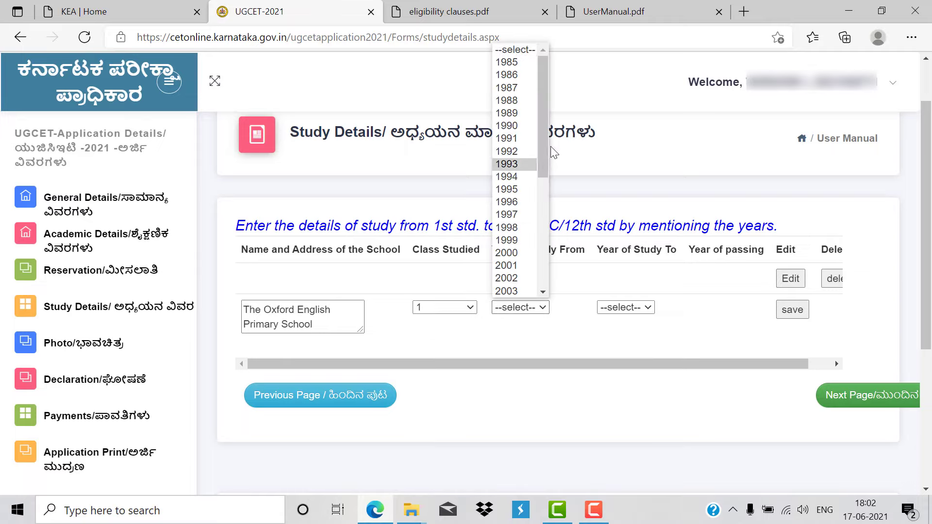
{"action": "left_click_drag", "start_coordinate": [542, 139], "coordinate": [544, 204]}
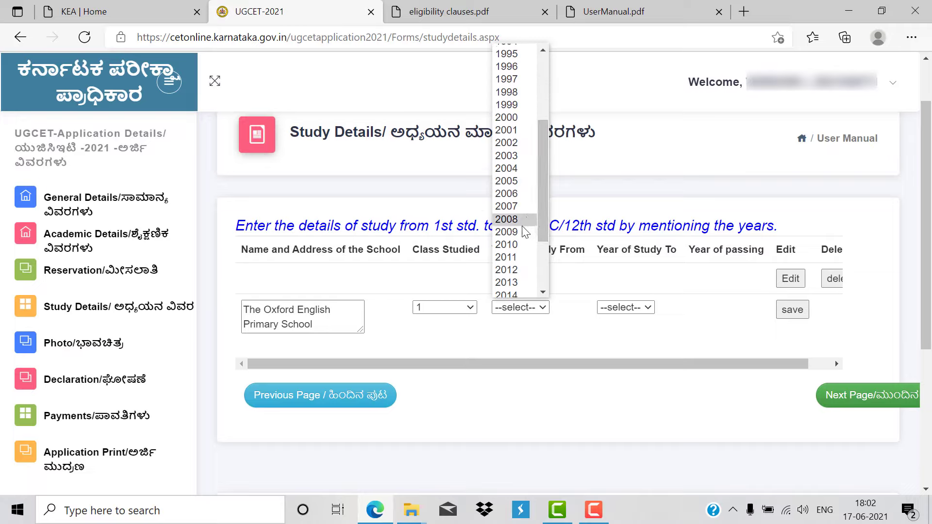
{"action": "left_click", "coordinate": [506, 232]}
{"action": "left_click", "coordinate": [648, 308]}
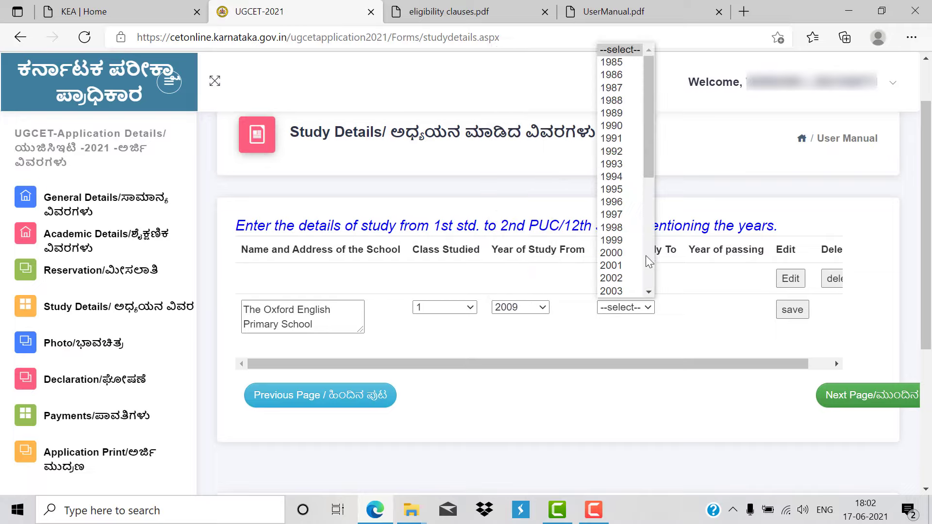
{"action": "left_click_drag", "start_coordinate": [646, 146], "coordinate": [646, 223]}
{"action": "left_click", "coordinate": [613, 229]}
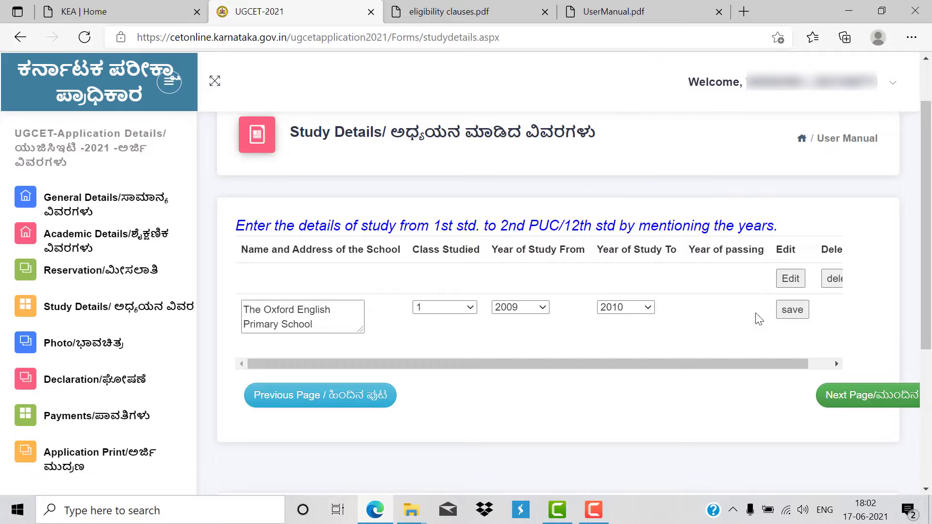
{"action": "left_click", "coordinate": [790, 314]}
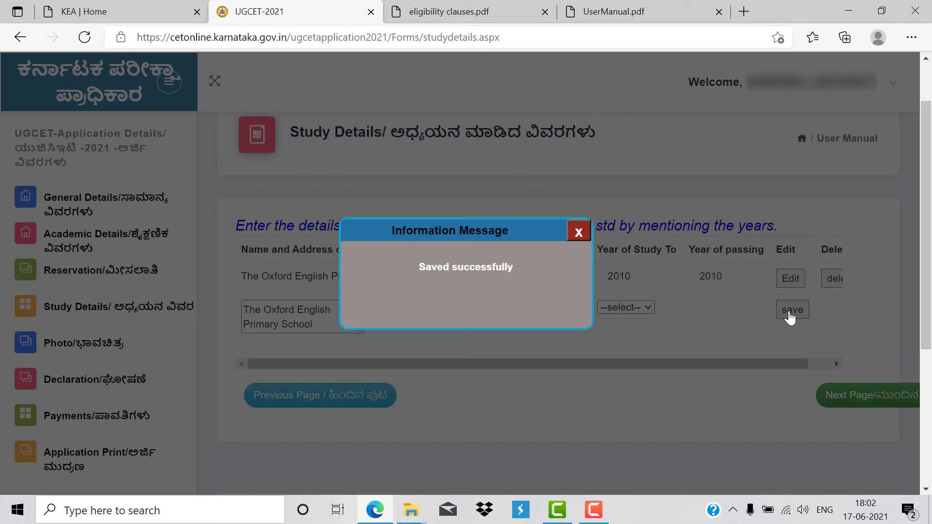
{"action": "left_click", "coordinate": [576, 232]}
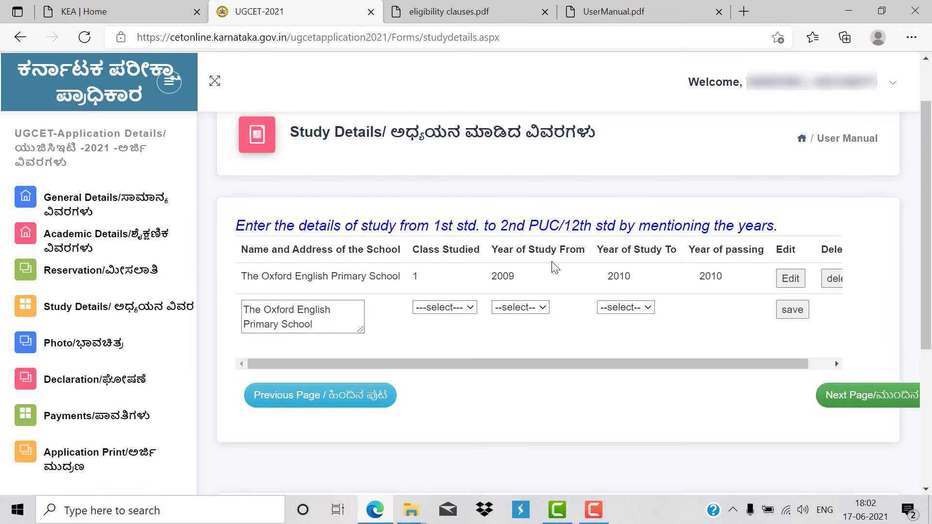
Fill the second row with the same school, class 2, from 2010 to 2011.
{"action": "left_click", "coordinate": [321, 325]}
{"action": "left_click", "coordinate": [441, 353]}
{"action": "left_click", "coordinate": [472, 307]}
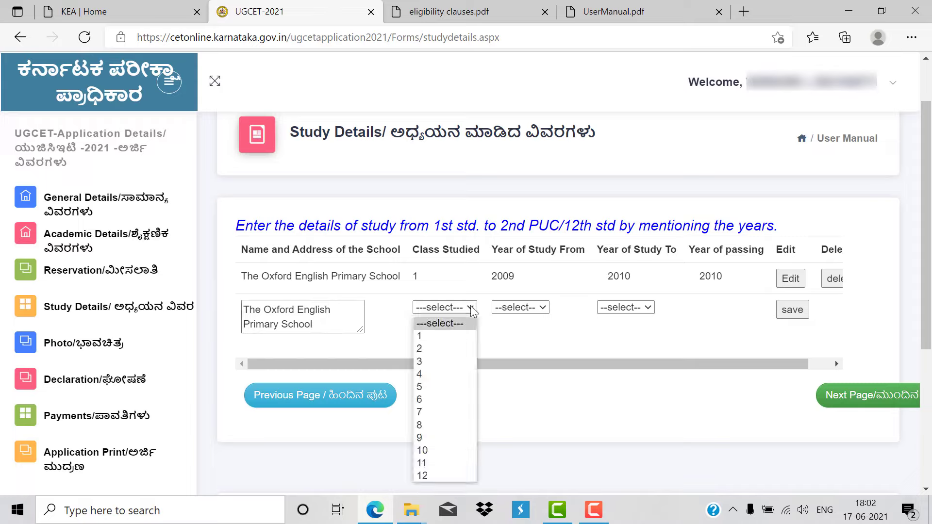
{"action": "left_click", "coordinate": [431, 345]}
{"action": "left_click", "coordinate": [543, 307]}
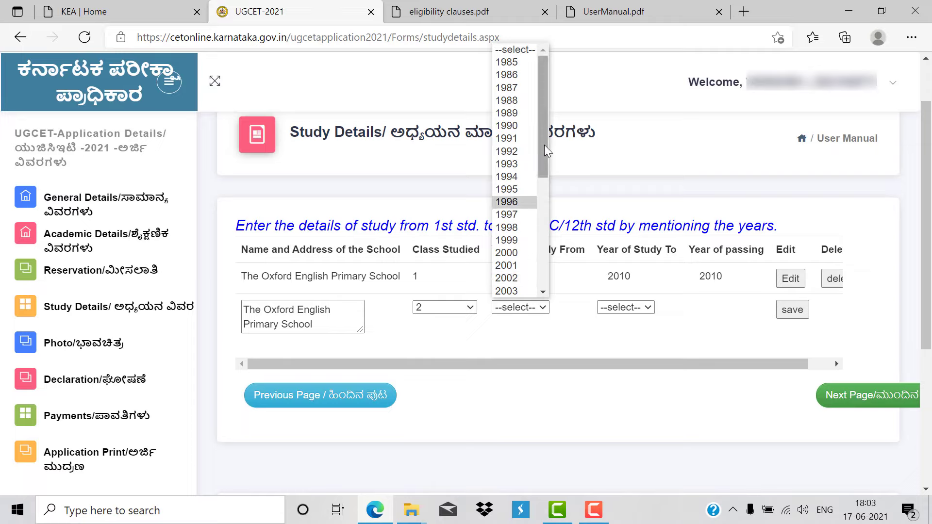
{"action": "left_click_drag", "start_coordinate": [544, 145], "coordinate": [537, 202]}
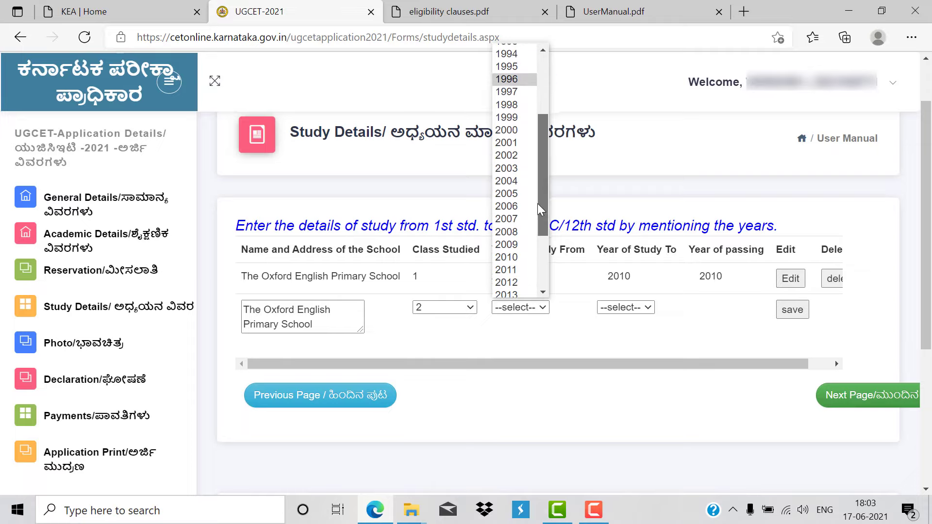
{"action": "left_click", "coordinate": [514, 256]}
{"action": "left_click", "coordinate": [626, 307]}
{"action": "scroll", "coordinate": [626, 258], "scroll_direction": "down", "scroll_amount": 3}
{"action": "left_click", "coordinate": [625, 257]}
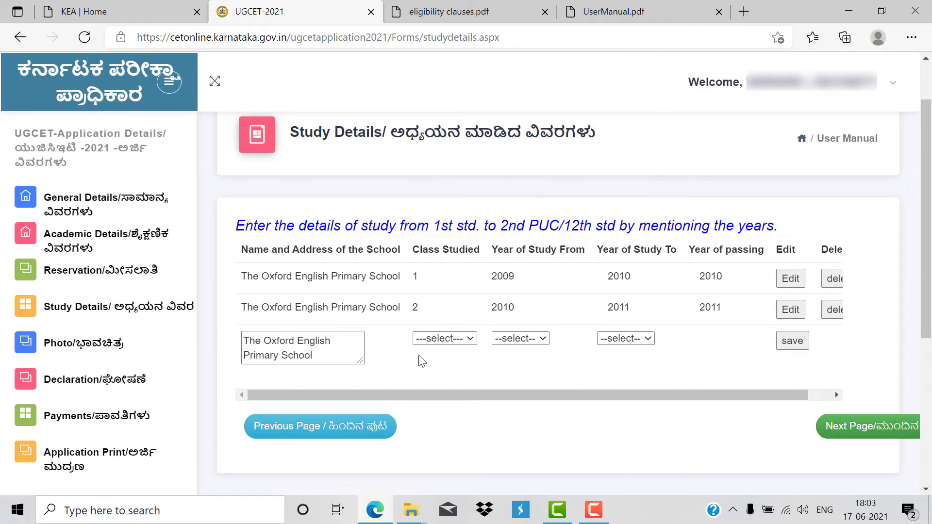
Save the class 2 row, then add and save a class 3 row for 2011–2012.
{"action": "left_click", "coordinate": [445, 339]}
{"action": "left_click", "coordinate": [437, 388]}
{"action": "left_click", "coordinate": [520, 338]}
{"action": "left_click", "coordinate": [515, 262]}
{"action": "left_click", "coordinate": [626, 338]}
{"action": "left_click", "coordinate": [609, 278]}
{"action": "left_click", "coordinate": [445, 369]}
Add and save a class 4 study row for 2012–2013.
{"action": "left_click", "coordinate": [439, 246]}
{"action": "left_click", "coordinate": [520, 369]}
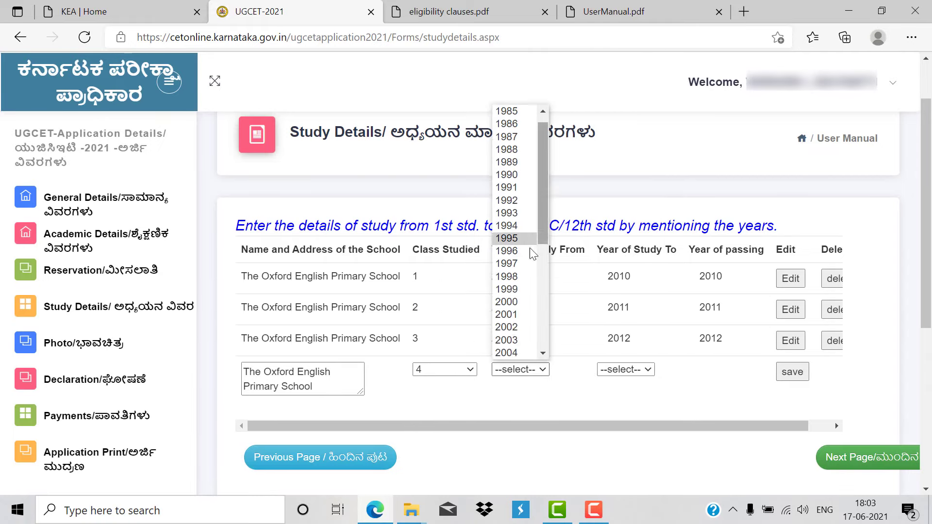
{"action": "left_click", "coordinate": [522, 304]}
{"action": "left_click", "coordinate": [520, 369]}
{"action": "left_click", "coordinate": [517, 333]}
{"action": "left_click", "coordinate": [625, 369]}
{"action": "left_click", "coordinate": [624, 314]}
{"action": "left_click", "coordinate": [792, 372]}
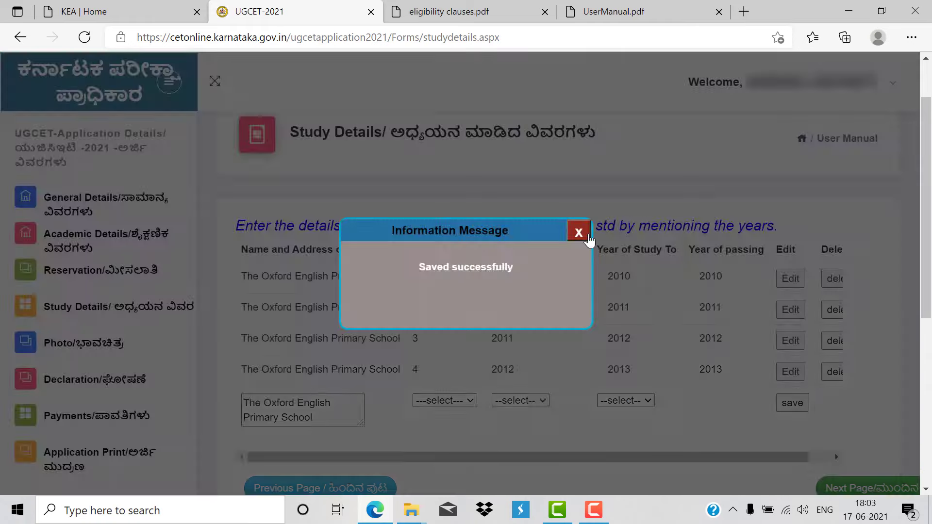
Add and save a class 5 study row for 2013–2014.
{"action": "left_click", "coordinate": [444, 400]}
{"action": "left_click", "coordinate": [440, 286]}
{"action": "left_click", "coordinate": [521, 401]}
{"action": "left_click", "coordinate": [517, 384]}
{"action": "left_click", "coordinate": [626, 400]}
{"action": "left_click", "coordinate": [627, 384]}
{"action": "left_click", "coordinate": [792, 401]}
{"action": "scroll", "coordinate": [486, 340], "scroll_direction": "down", "scroll_amount": 1}
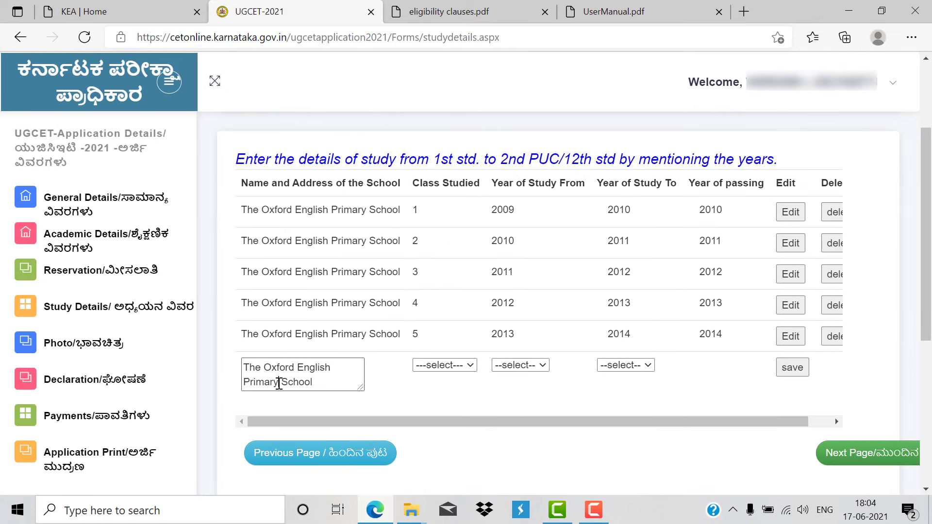
Correct the class 5 school to 'The Oxford English Higher Primary School', years 2013–2014.
{"action": "left_click", "coordinate": [360, 367]}
{"action": "type", "text": "Higher"}
{"action": "left_click", "coordinate": [790, 336]}
{"action": "left_click", "coordinate": [304, 337]}
{"action": "type", "text": "The "}
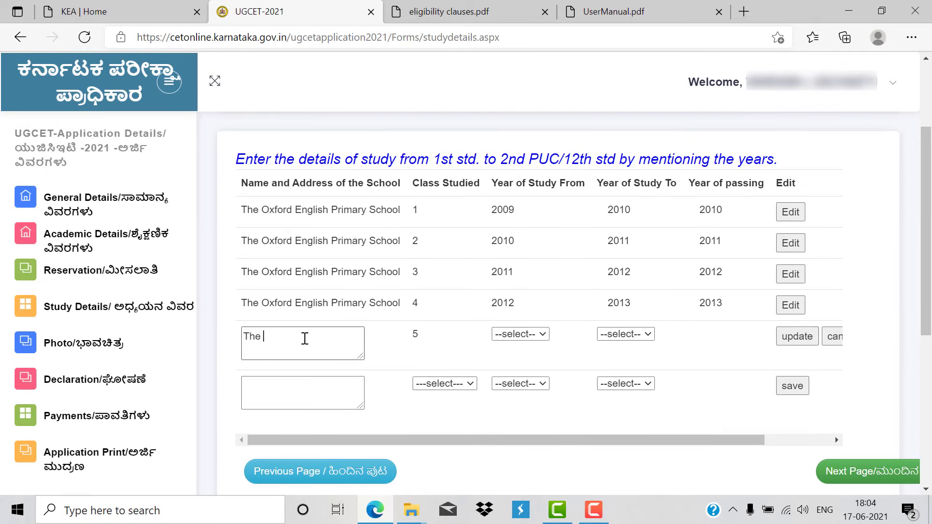
{"action": "type", "text": "Oxford English Higher Primary School"}
{"action": "left_click", "coordinate": [521, 334]}
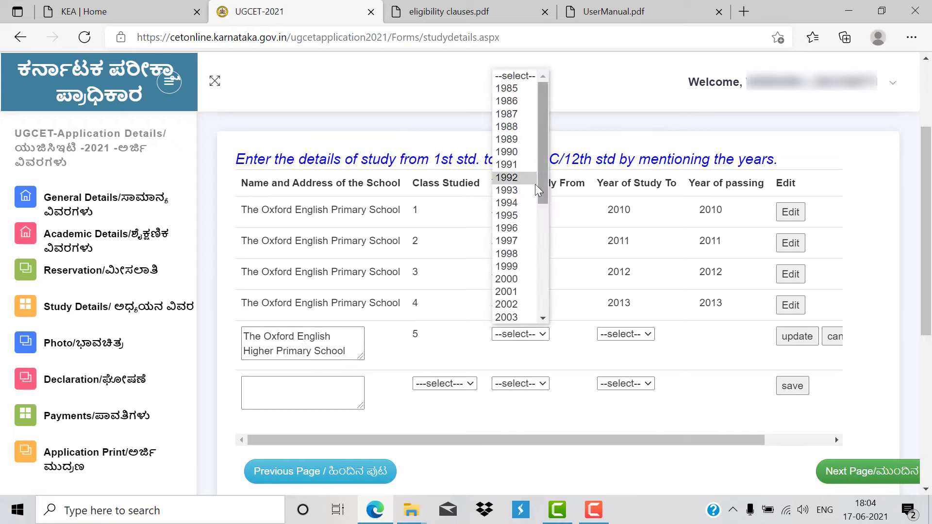
{"action": "scroll", "coordinate": [519, 219], "scroll_direction": "down", "scroll_amount": 4}
{"action": "left_click", "coordinate": [508, 286]}
{"action": "left_click", "coordinate": [626, 334]}
{"action": "scroll", "coordinate": [626, 218], "scroll_direction": "down", "scroll_amount": 4}
{"action": "left_click", "coordinate": [611, 272]}
Add and save a class 6 row at 'The Oxford English Higher Primary School', 2014–2015.
{"action": "left_click", "coordinate": [285, 390]}
{"action": "type", "text": "The O"}
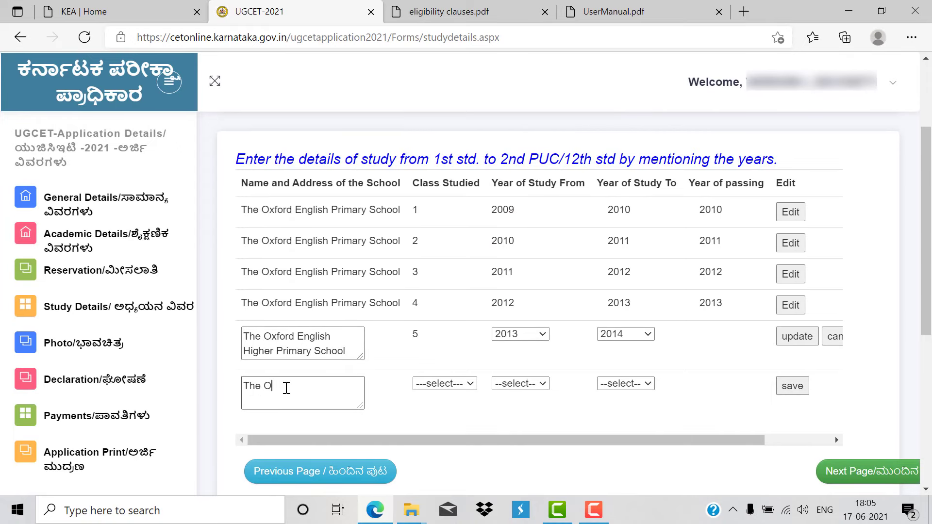
{"action": "type", "text": "xford English Higher Primary School"}
{"action": "key", "text": "Tab"}
{"action": "key", "text": "6"}
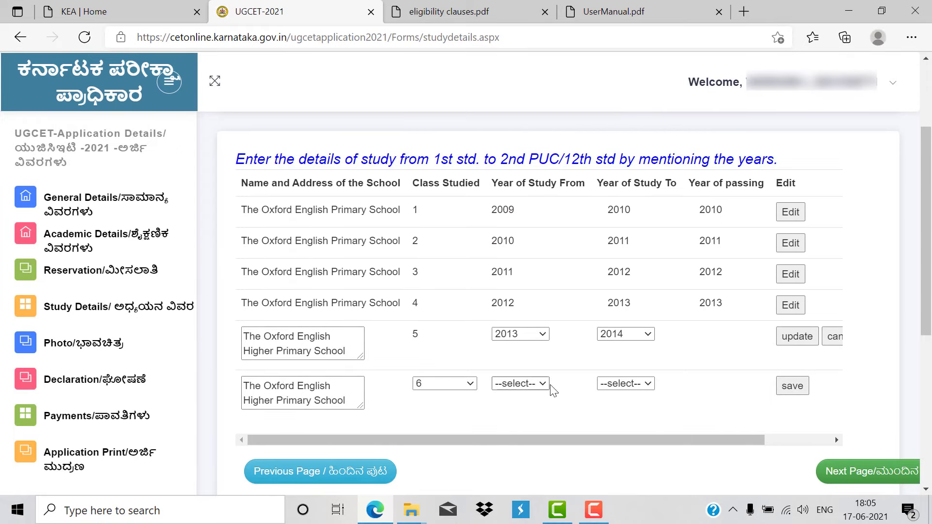
{"action": "left_click", "coordinate": [521, 383]}
{"action": "left_click", "coordinate": [515, 223]}
{"action": "left_click", "coordinate": [626, 384]}
{"action": "left_click", "coordinate": [620, 263]}
{"action": "left_click", "coordinate": [791, 386]}
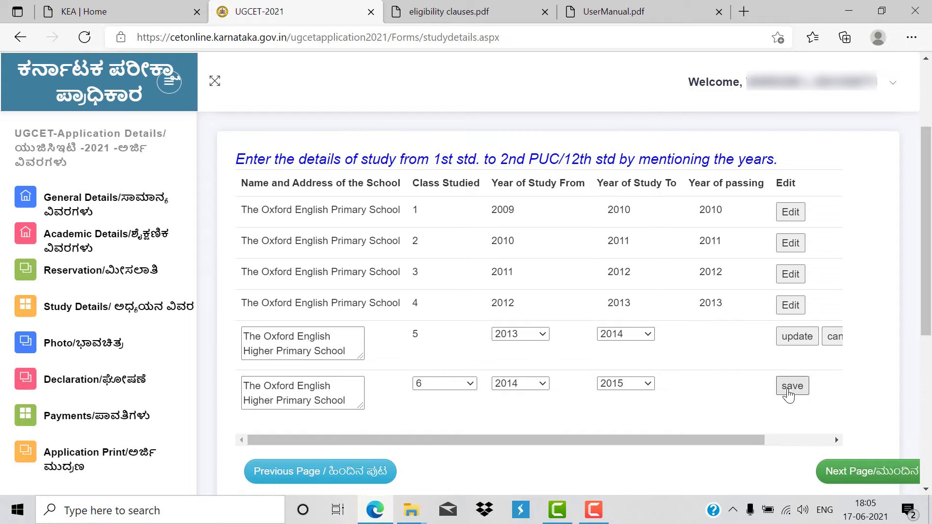
Add and save a class 7 study row for 2015–2016.
{"action": "scroll", "coordinate": [501, 270], "scroll_direction": "down", "scroll_amount": 3}
{"action": "left_click", "coordinate": [501, 263]}
{"action": "left_click", "coordinate": [478, 352]}
{"action": "left_click", "coordinate": [553, 263]}
{"action": "left_click", "coordinate": [539, 250]}
{"action": "left_click", "coordinate": [658, 263]}
{"action": "left_click", "coordinate": [645, 230]}
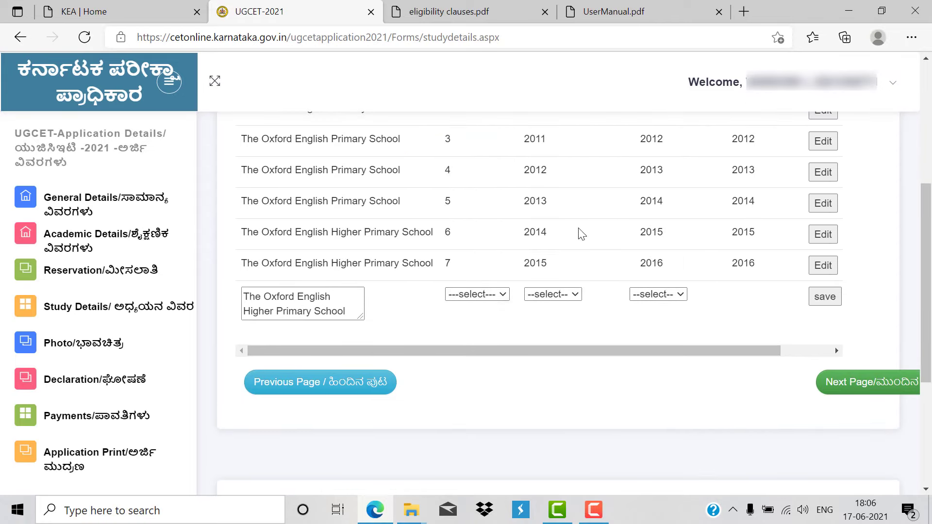
{"action": "left_click", "coordinate": [477, 293]}
Add and save a class 8 study row for 2016–2017.
{"action": "left_click", "coordinate": [477, 395]}
{"action": "left_click", "coordinate": [553, 293]}
{"action": "left_click", "coordinate": [539, 272]}
{"action": "left_click", "coordinate": [658, 293]}
{"action": "left_click", "coordinate": [646, 258]}
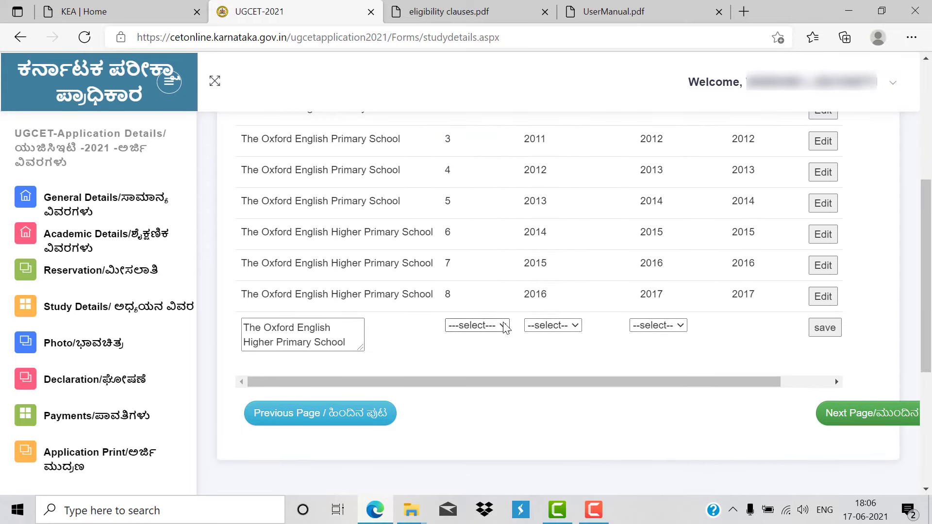
Rename the class 8 school to 'The Oxford English High School', keeping 2016–2017.
{"action": "left_click", "coordinate": [824, 297]}
{"action": "left_click", "coordinate": [255, 289]}
{"action": "type", "text": "The Oxford English High School"}
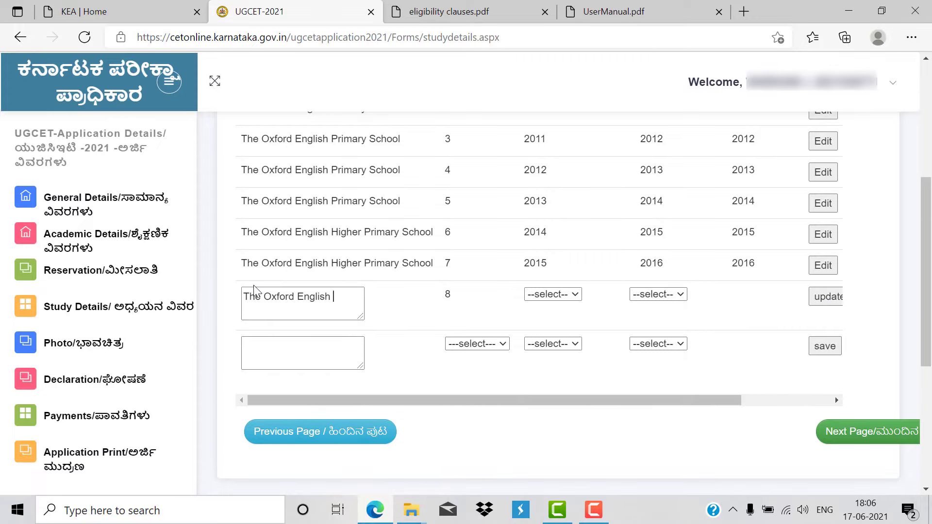
{"action": "left_click", "coordinate": [552, 295]}
{"action": "left_click", "coordinate": [539, 231]}
{"action": "left_click", "coordinate": [658, 294]}
{"action": "left_click", "coordinate": [645, 233]}
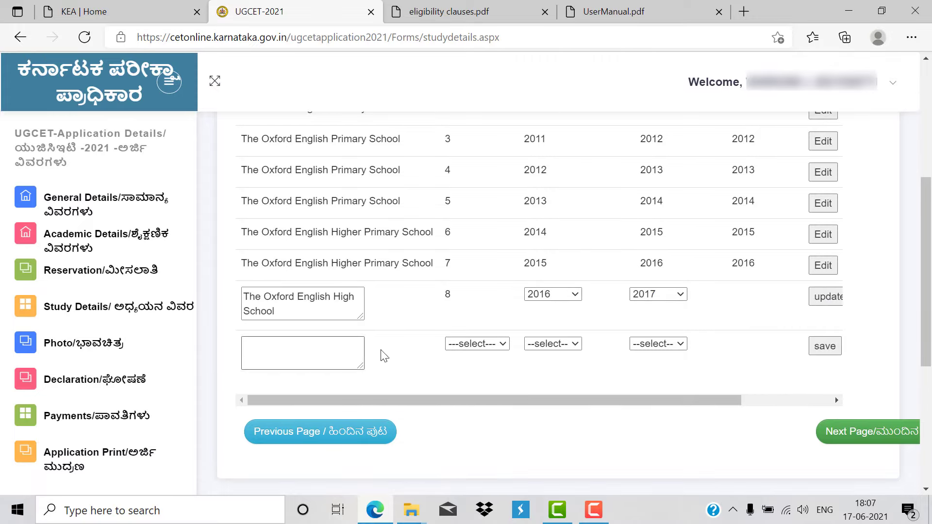
Copy the school name into the new row and set it to class 9.
{"action": "triple_click", "coordinate": [285, 310]}
{"action": "key", "text": "ctrl+c"}
{"action": "left_click", "coordinate": [301, 352]}
{"action": "key", "text": "ctrl+v"}
{"action": "key", "text": "Tab"}
{"action": "key", "text": "9"}
Set the class 9 years to 2017–2018 and save the row.
{"action": "left_click", "coordinate": [552, 344]}
{"action": "key", "text": "2"}
{"action": "key", "text": "0"}
{"action": "key", "text": "1"}
{"action": "key", "text": "7"}
{"action": "key", "text": "Return"}
{"action": "left_click", "coordinate": [684, 344]}
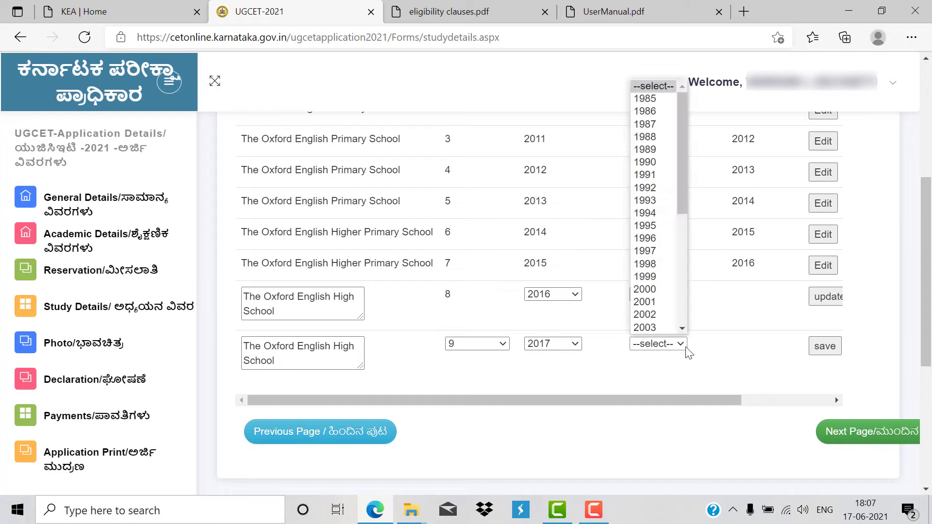
{"action": "key", "text": "2"}
{"action": "key", "text": "0"}
{"action": "key", "text": "1"}
{"action": "key", "text": "8"}
{"action": "key", "text": "Return"}
{"action": "left_click", "coordinate": [826, 346]}
Set the class 10 starting year, acknowledge the year warning, and save the row.
{"action": "key", "text": "1"}
{"action": "key", "text": "0"}
{"action": "left_click", "coordinate": [552, 356]}
{"action": "left_click", "coordinate": [559, 302]}
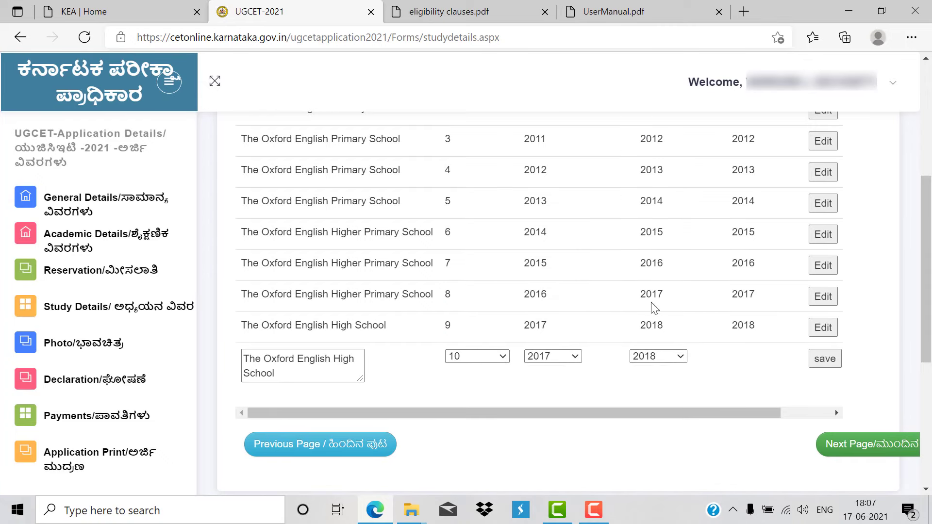
{"action": "left_click", "coordinate": [595, 117]}
{"action": "left_click", "coordinate": [825, 358]}
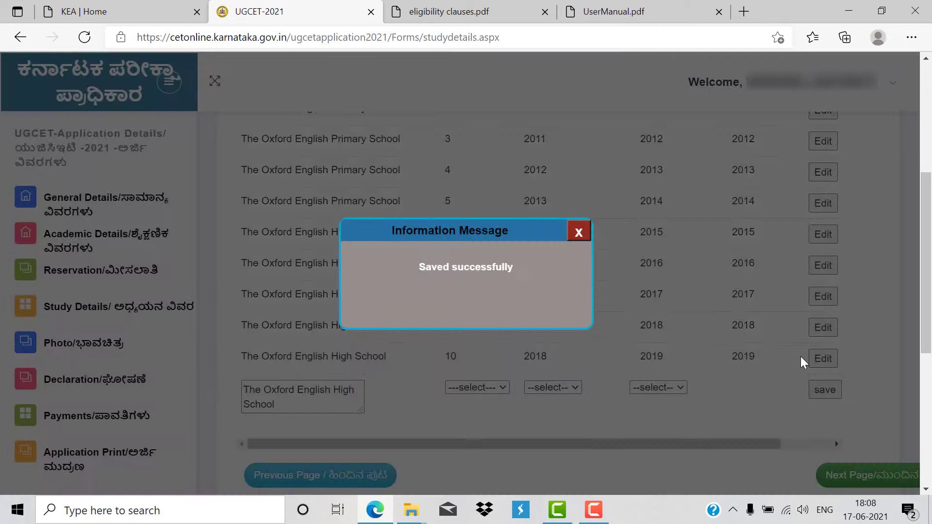
Add and save a class 11 row for Sri Chaitanya Pre-University College starting 2019.
{"action": "triple_click", "coordinate": [242, 326]}
{"action": "type", "text": "Sri Chaitanya Pre-University College"}
{"action": "key", "text": "Tab"}
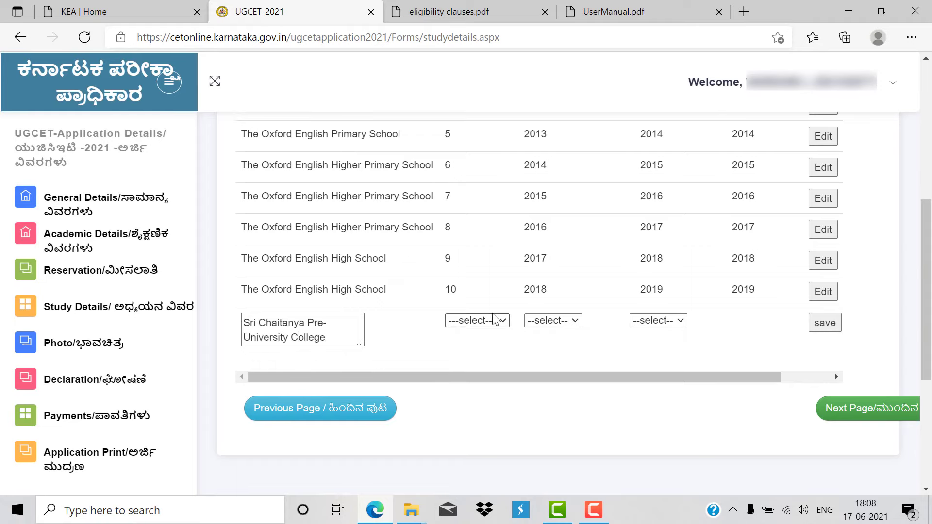
{"action": "key", "text": "1"}
{"action": "key", "text": "1"}
{"action": "left_click", "coordinate": [553, 320]}
{"action": "key", "text": "2"}
{"action": "key", "text": "0"}
{"action": "key", "text": "1"}
{"action": "key", "text": "9"}
{"action": "key", "text": "Return"}
{"action": "left_click", "coordinate": [658, 320]}
{"action": "key", "text": "2"}
{"action": "key", "text": "0"}
{"action": "key", "text": "2"}
{"action": "key", "text": "0"}
{"action": "key", "text": "Return"}
{"action": "left_click", "coordinate": [825, 323]}
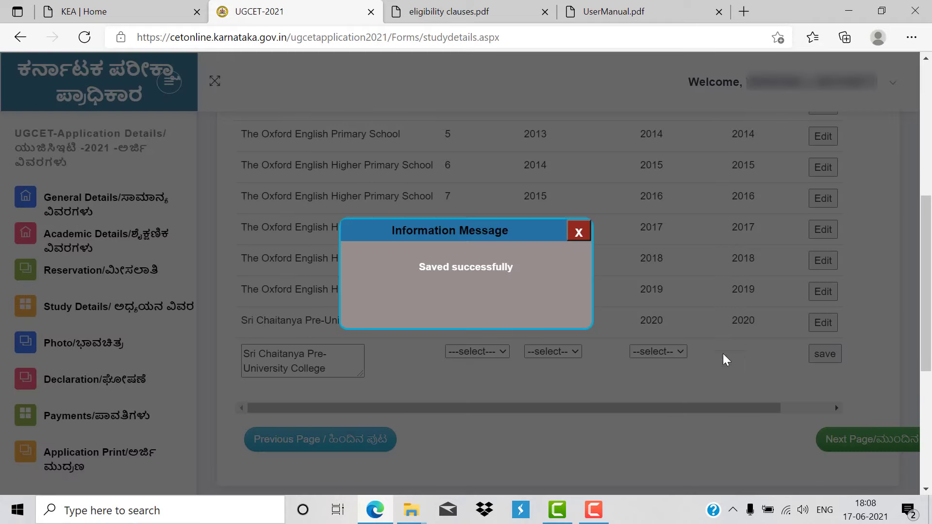
{"action": "left_click", "coordinate": [578, 232]}
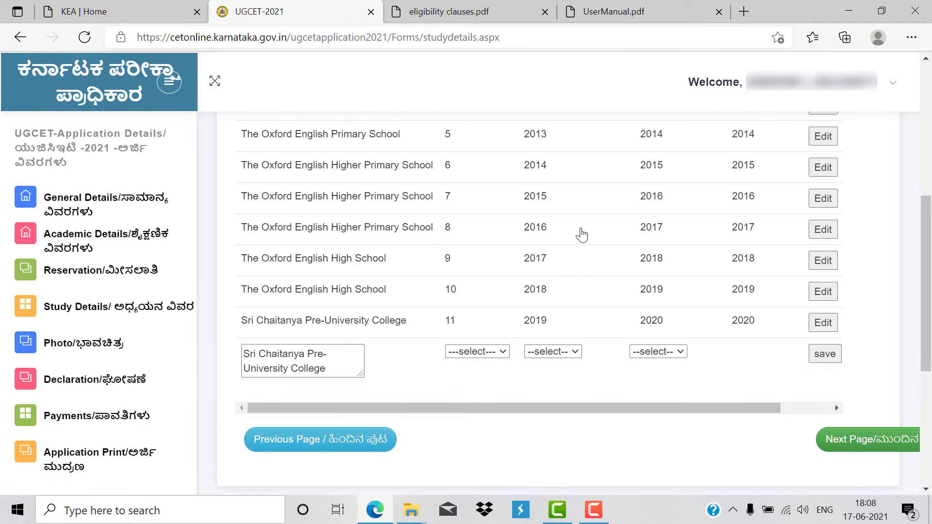
Add and save a class 12 row for 2020–2021, closing the Saved successfully message.
{"action": "left_click", "coordinate": [502, 351]}
{"action": "left_click", "coordinate": [468, 332]}
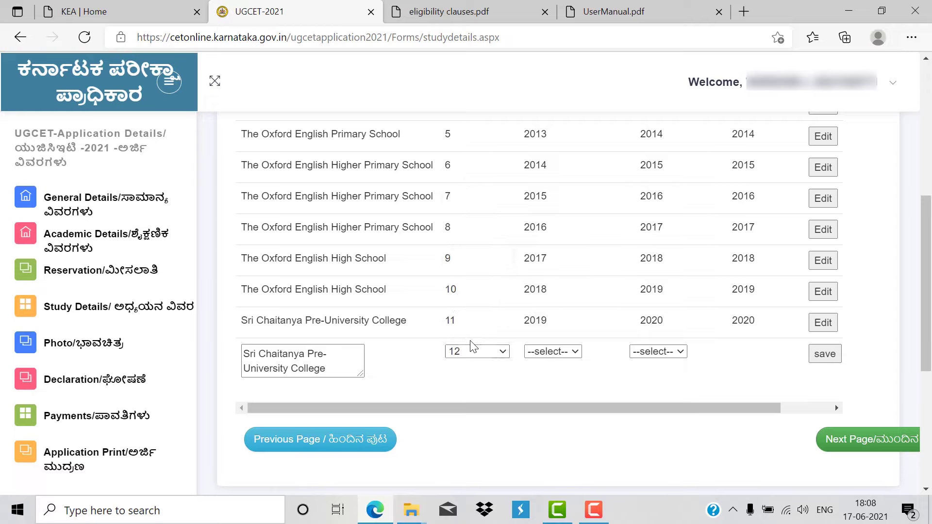
{"action": "left_click", "coordinate": [577, 352]}
{"action": "left_click_drag", "start_coordinate": [579, 208], "coordinate": [582, 337]}
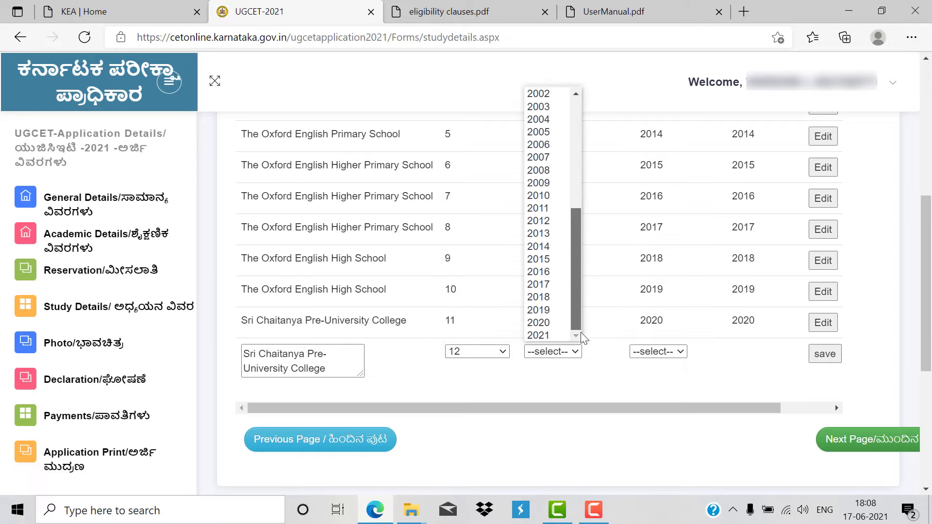
{"action": "left_click", "coordinate": [552, 328]}
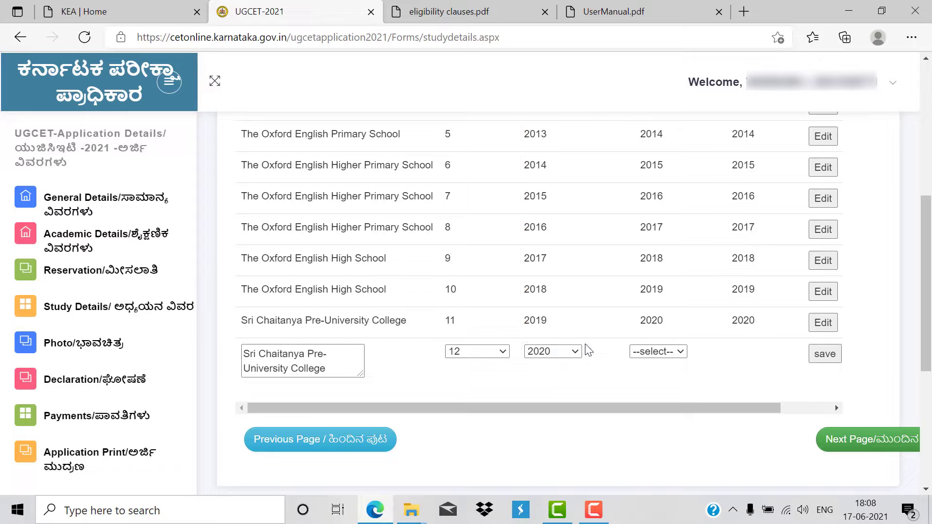
{"action": "left_click", "coordinate": [680, 351]}
{"action": "left_click_drag", "start_coordinate": [684, 183], "coordinate": [680, 334]}
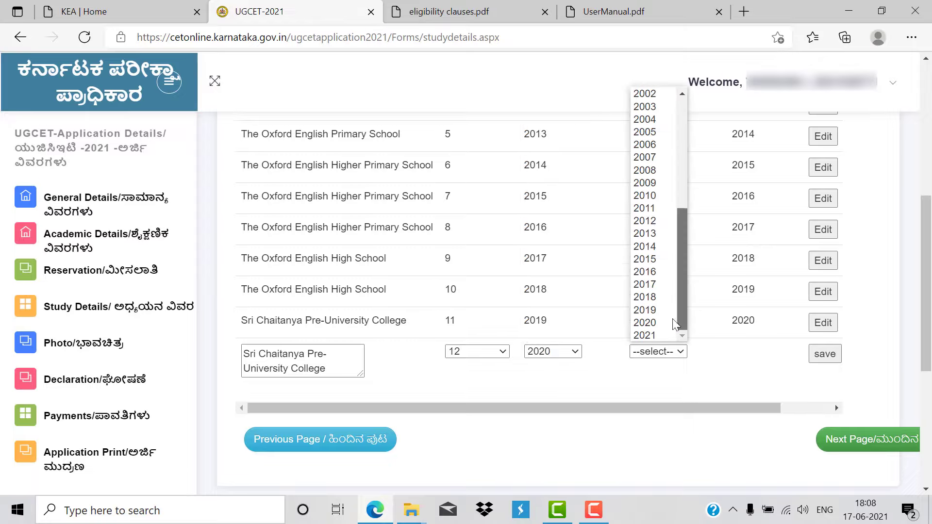
{"action": "left_click", "coordinate": [646, 333]}
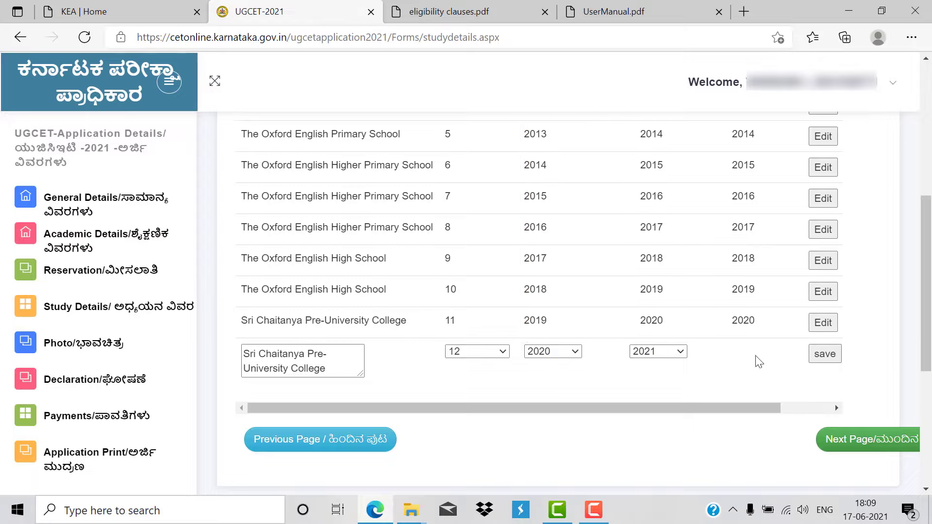
{"action": "left_click", "coordinate": [825, 354]}
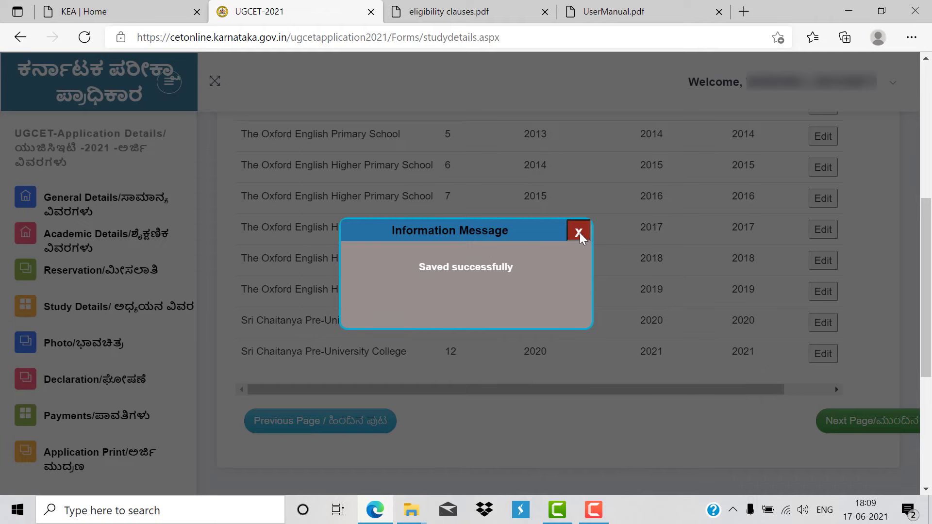
{"action": "left_click", "coordinate": [578, 233]}
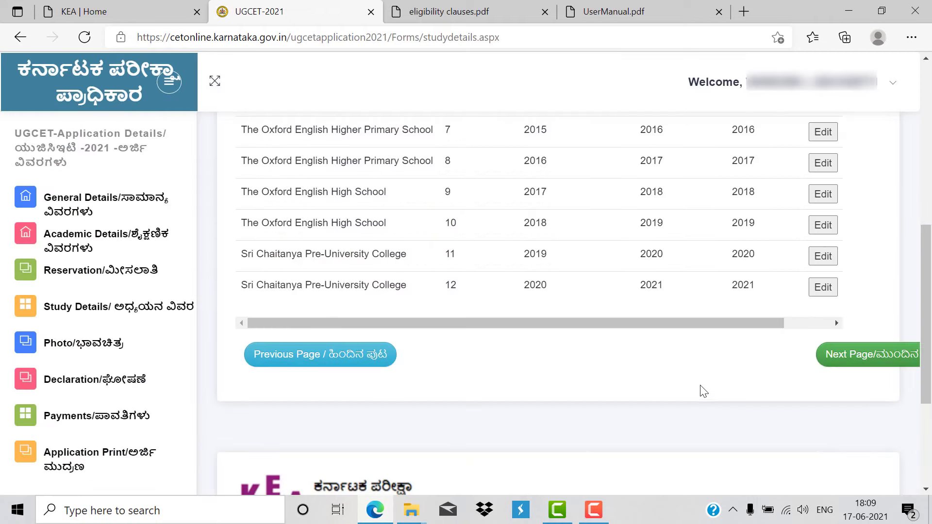
Move on to the photo and signature upload page and decline the page translation offer.
{"action": "left_click", "coordinate": [873, 360]}
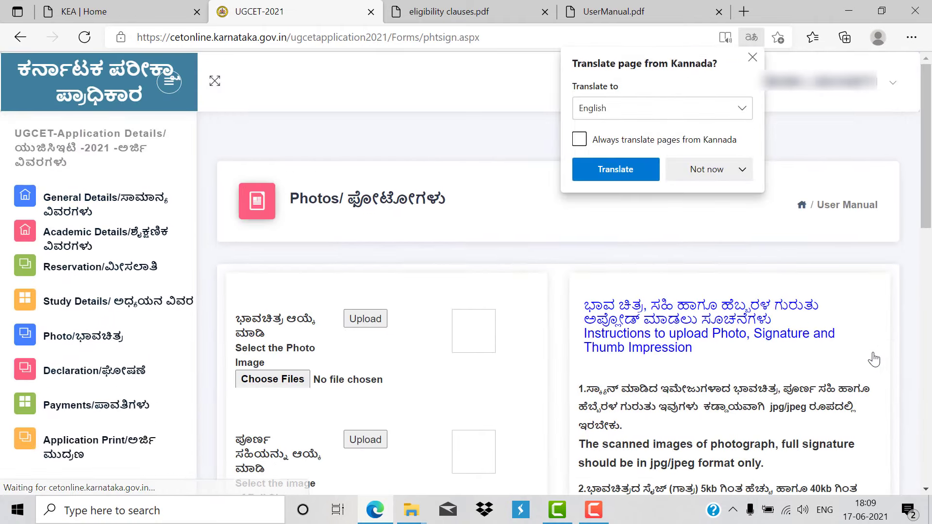
{"action": "left_click", "coordinate": [718, 177]}
{"action": "left_click", "coordinate": [754, 57]}
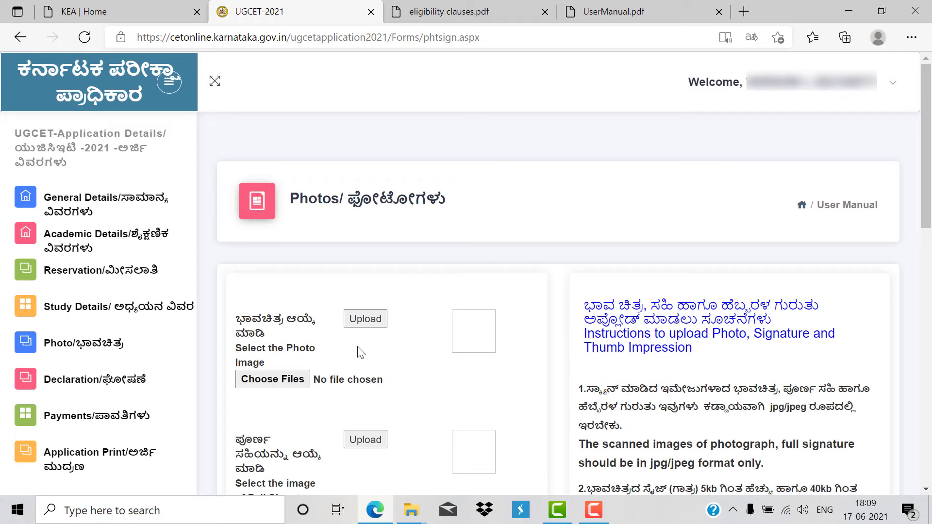
{"action": "scroll", "coordinate": [362, 353], "scroll_direction": "down", "scroll_amount": 1}
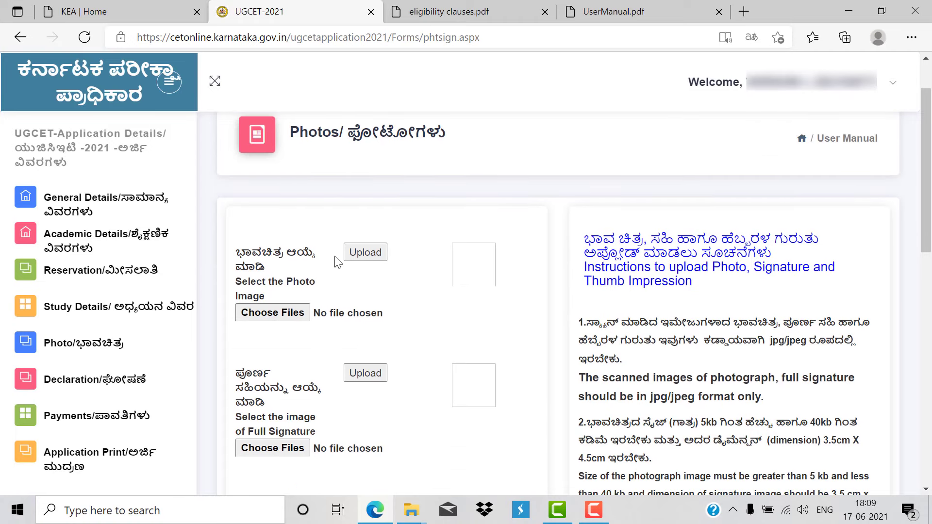
Upload the candidate's photo from the images folder on the Desktop.
{"action": "left_click", "coordinate": [272, 313]}
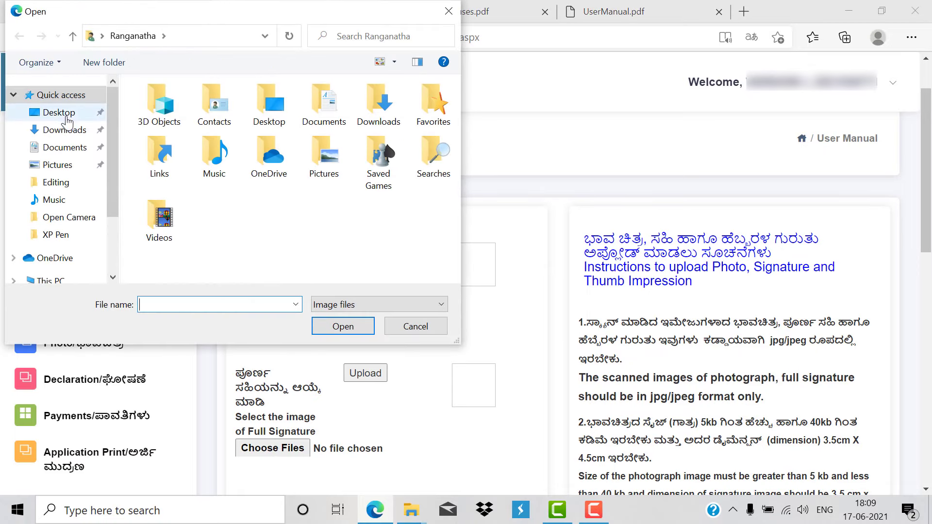
{"action": "left_click", "coordinate": [59, 113]}
{"action": "double_click", "coordinate": [170, 122]}
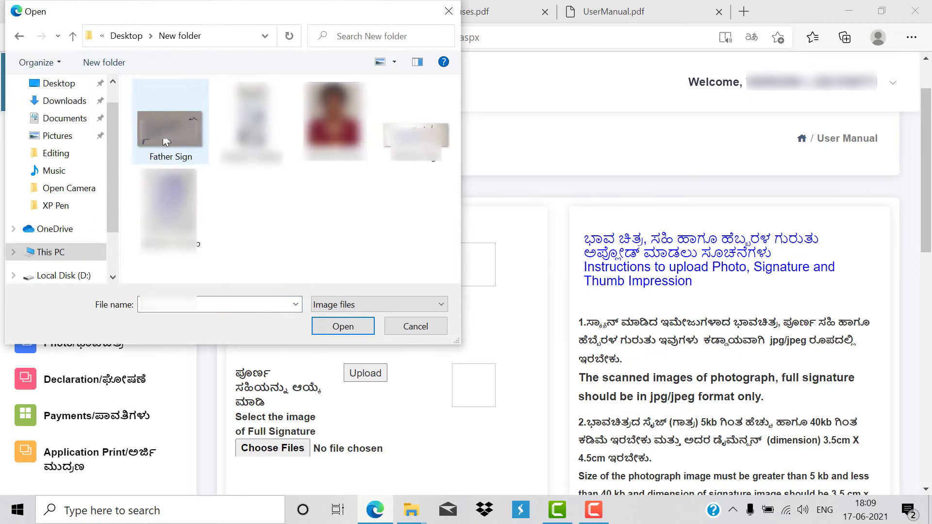
{"action": "left_click", "coordinate": [334, 129]}
{"action": "left_click", "coordinate": [342, 326]}
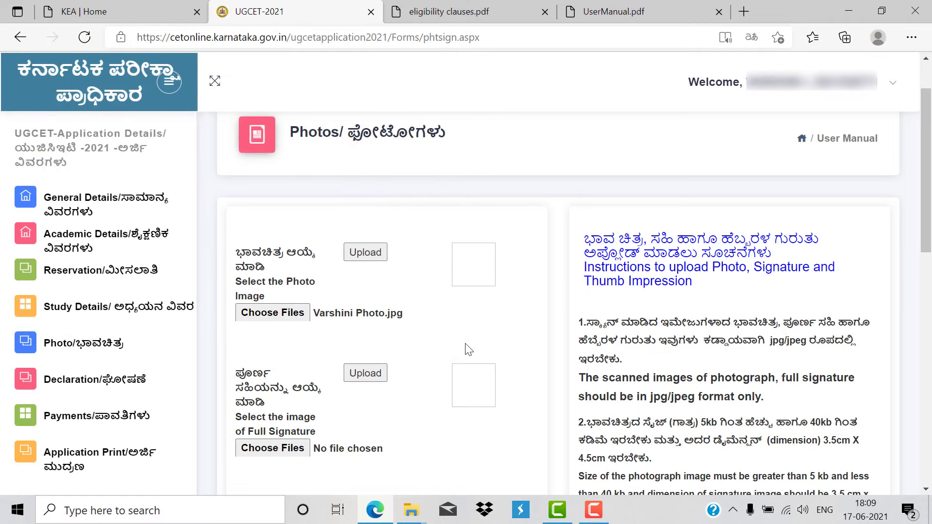
{"action": "left_click", "coordinate": [367, 253]}
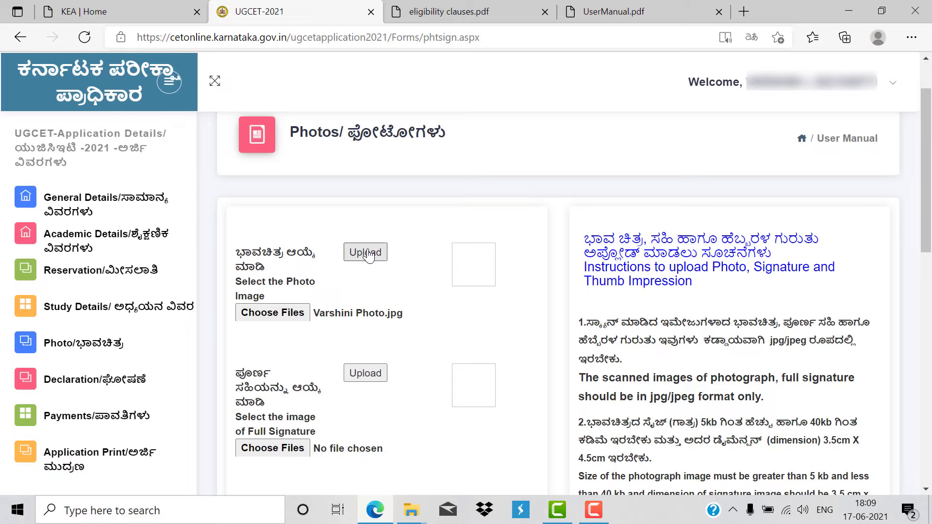
{"action": "left_click", "coordinate": [368, 252]}
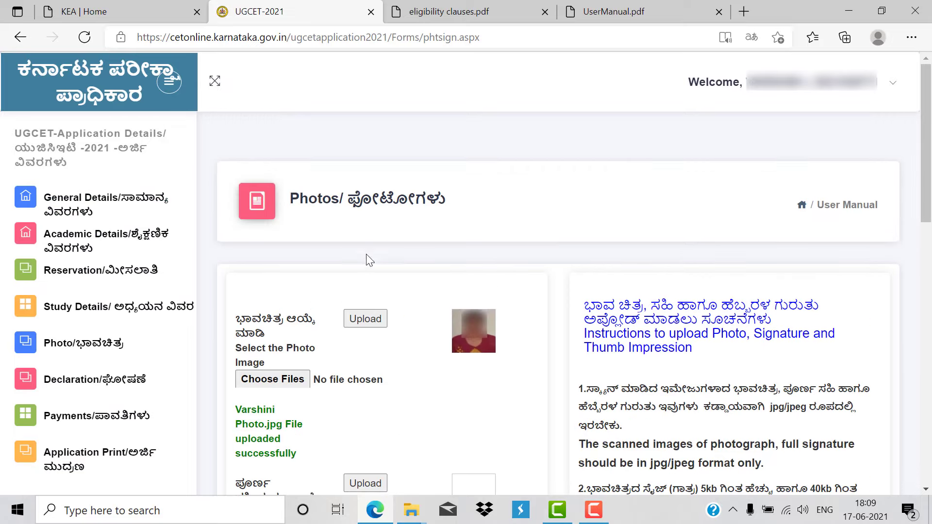
Upload the candidate's full signature image.
{"action": "scroll", "coordinate": [487, 418], "scroll_direction": "down", "scroll_amount": 4}
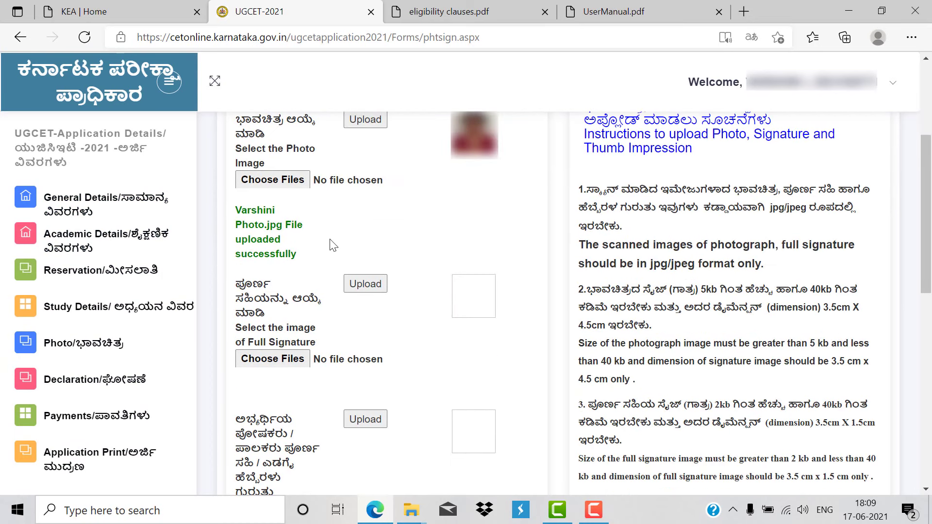
{"action": "left_click", "coordinate": [275, 359]}
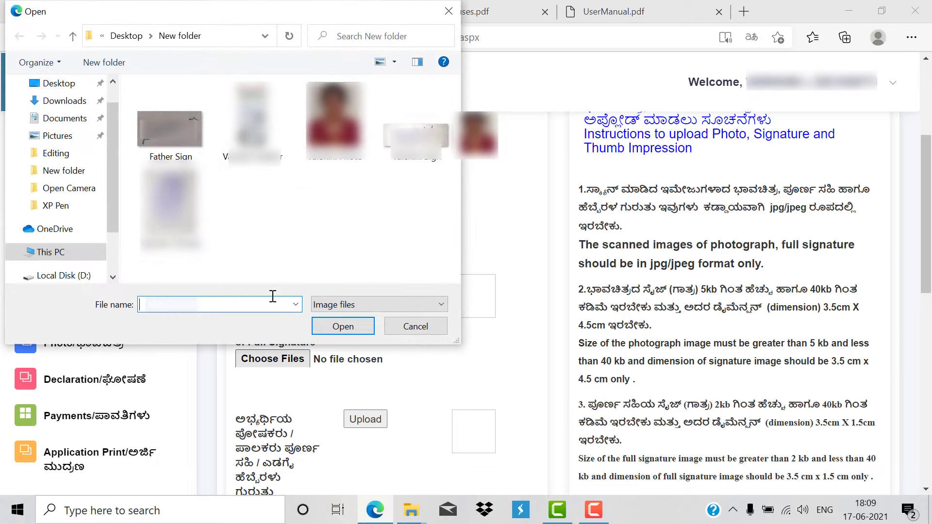
{"action": "left_click", "coordinate": [417, 131]}
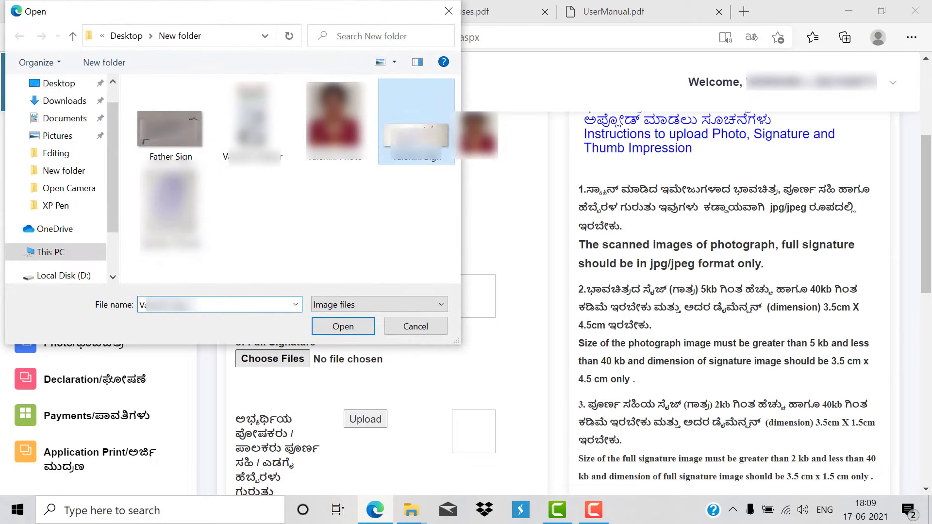
{"action": "left_click", "coordinate": [343, 327]}
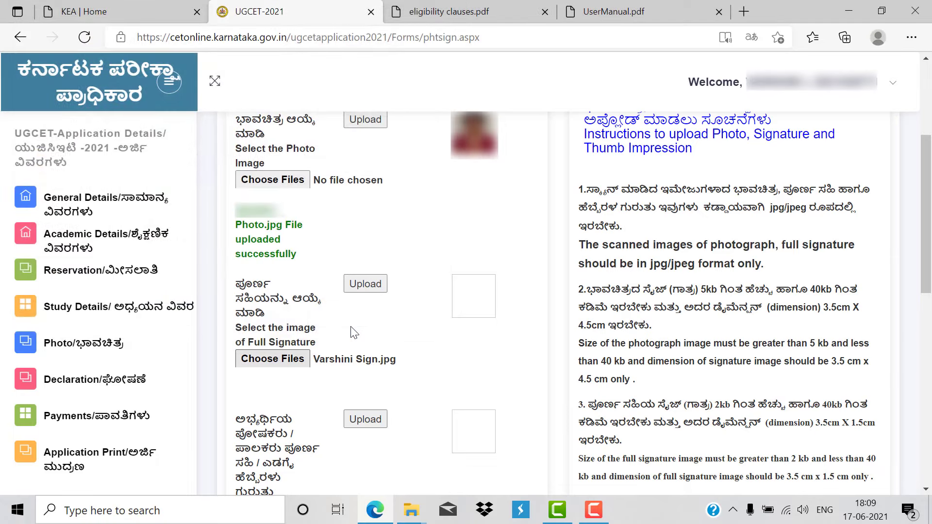
{"action": "left_click", "coordinate": [366, 287]}
Upload the parent's signature, starting with the Father Sign image and then replacing it with another image.
{"action": "scroll", "coordinate": [437, 411], "scroll_direction": "down", "scroll_amount": 1}
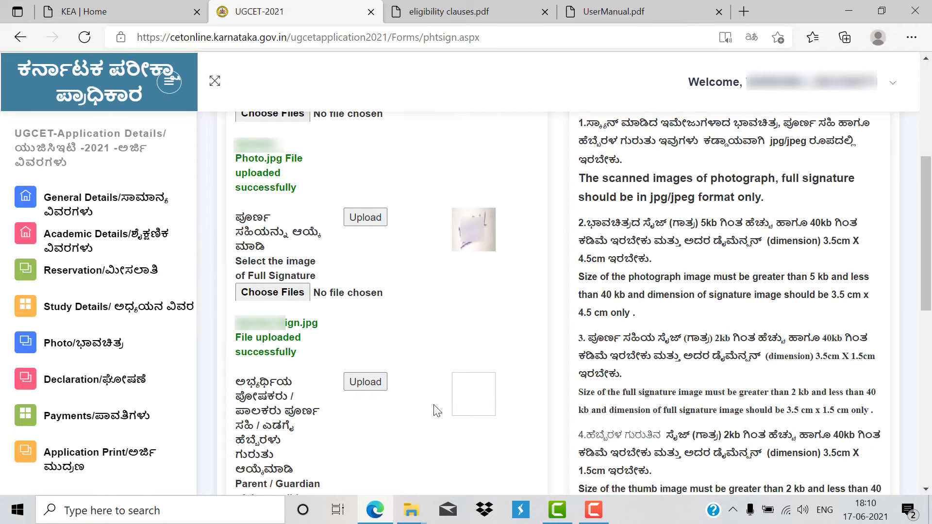
{"action": "scroll", "coordinate": [437, 410], "scroll_direction": "down", "scroll_amount": 2}
{"action": "left_click", "coordinate": [272, 425]}
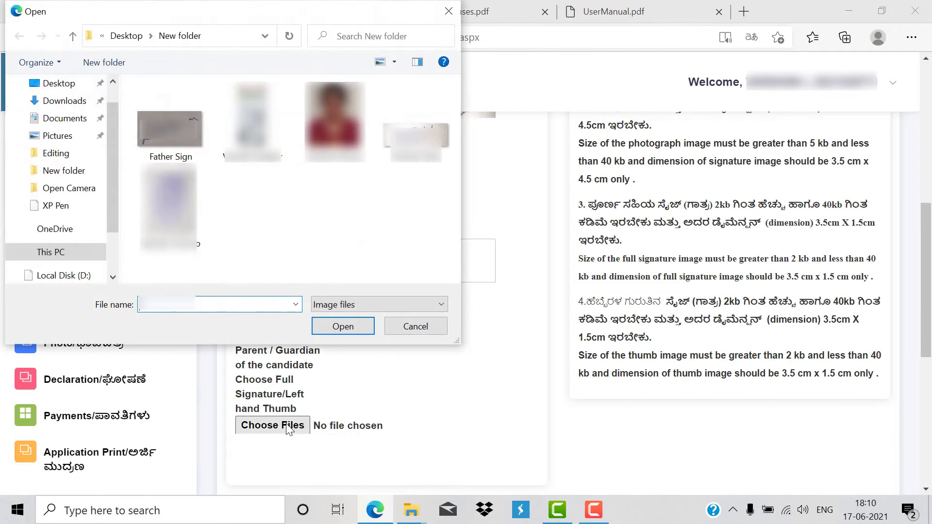
{"action": "left_click", "coordinate": [185, 141]}
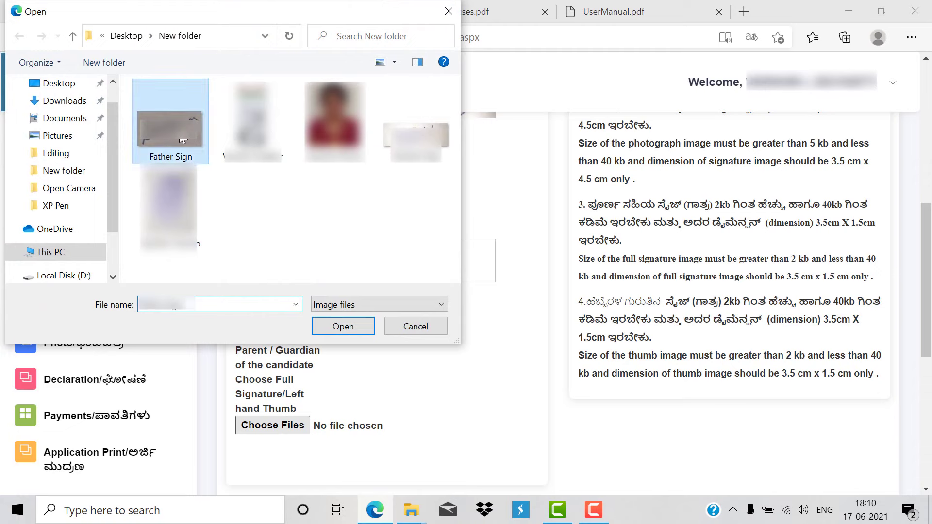
{"action": "left_click", "coordinate": [344, 327]}
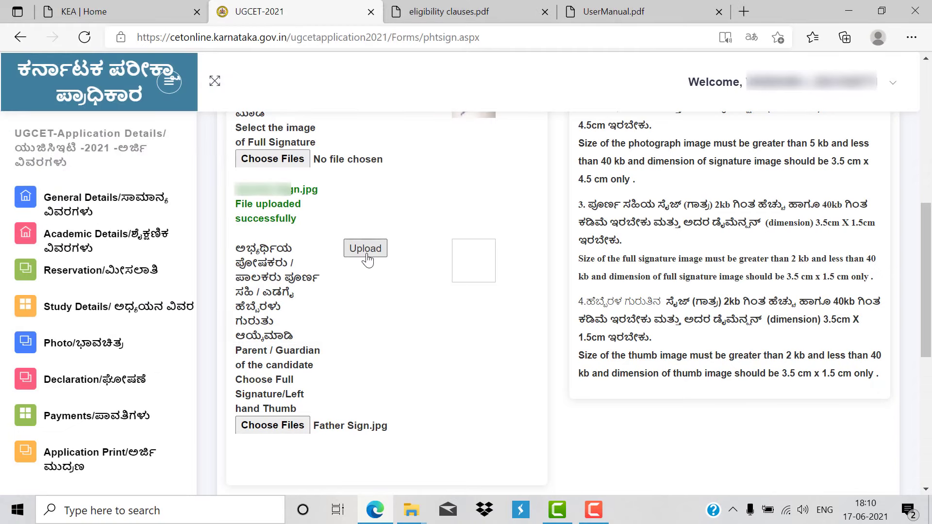
{"action": "left_click", "coordinate": [369, 251]}
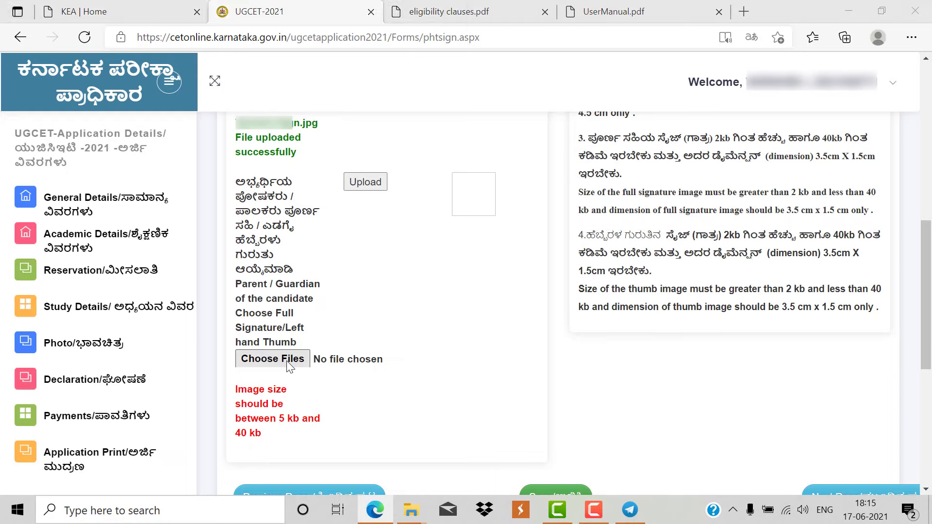
{"action": "left_click", "coordinate": [286, 361]}
{"action": "left_click", "coordinate": [171, 129]}
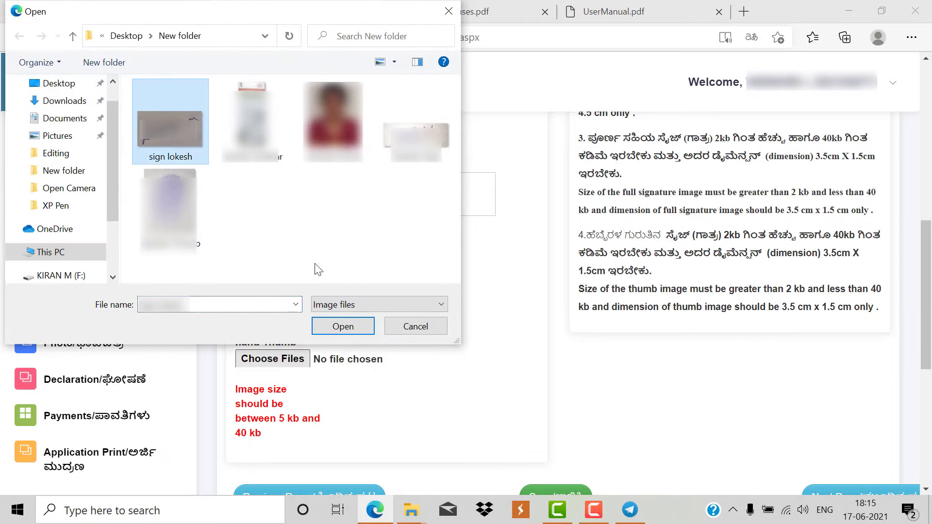
{"action": "left_click", "coordinate": [343, 328]}
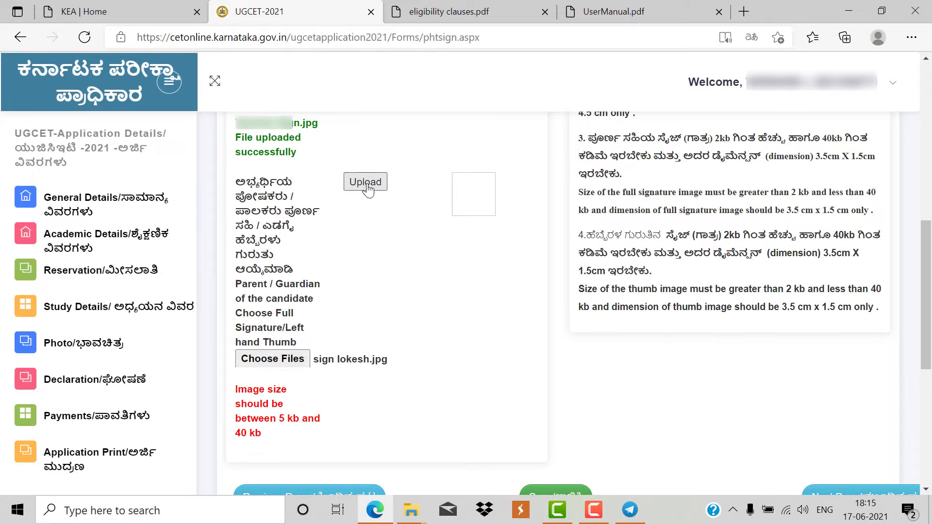
{"action": "left_click", "coordinate": [368, 183]}
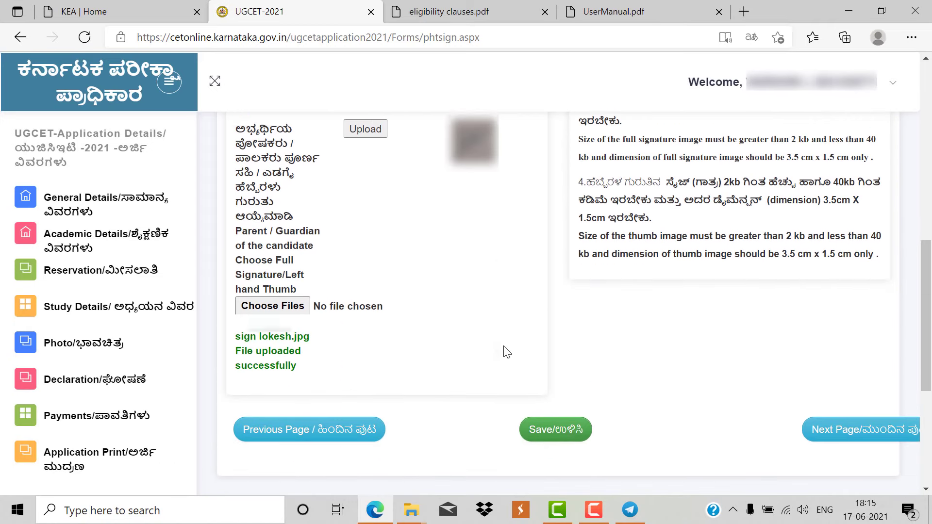
Save all uploaded images, dismiss the confirmation, and continue to the Declaration page.
{"action": "scroll", "coordinate": [534, 384], "scroll_direction": "down", "scroll_amount": 1}
{"action": "left_click", "coordinate": [565, 418]}
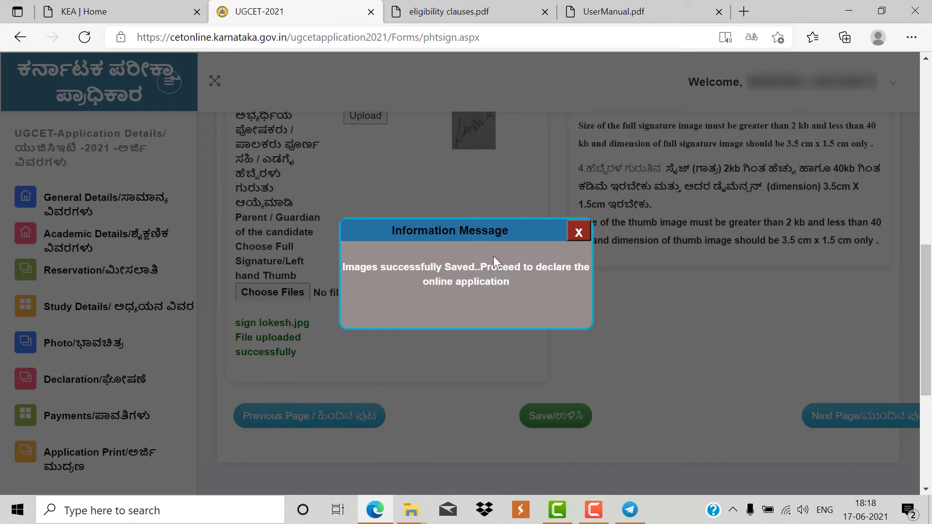
{"action": "left_click", "coordinate": [579, 232]}
{"action": "scroll", "coordinate": [728, 243], "scroll_direction": "down", "scroll_amount": 3}
{"action": "left_click", "coordinate": [845, 248]}
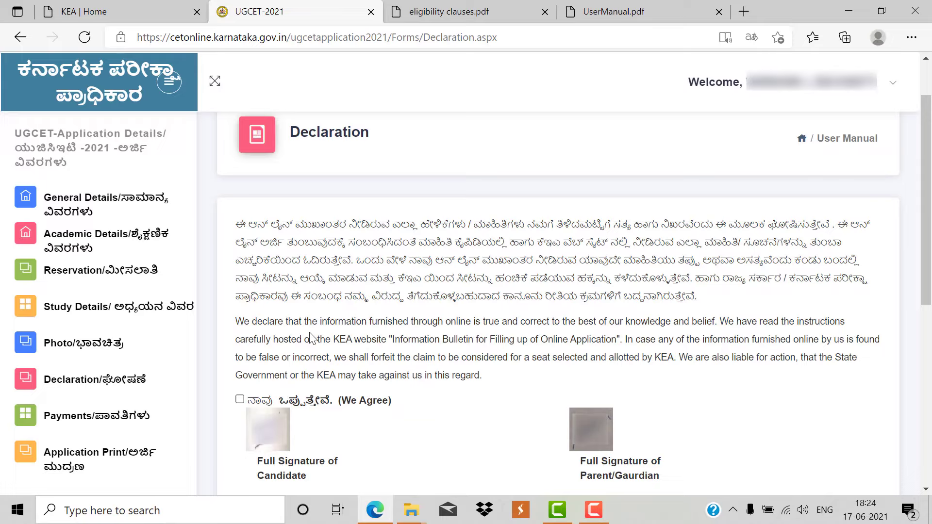
Agree to the declaration, submit it as final, and continue to the Payment Details page.
{"action": "left_click", "coordinate": [240, 399]}
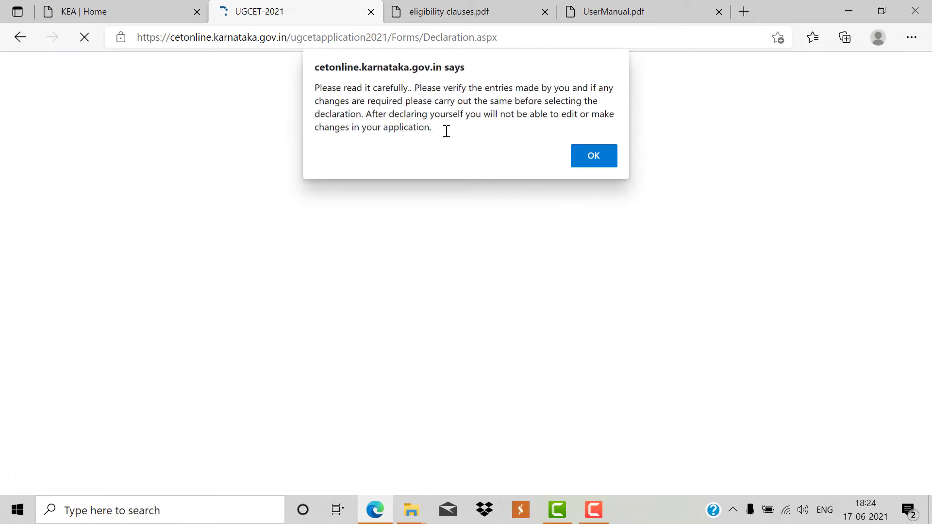
{"action": "left_click", "coordinate": [596, 154]}
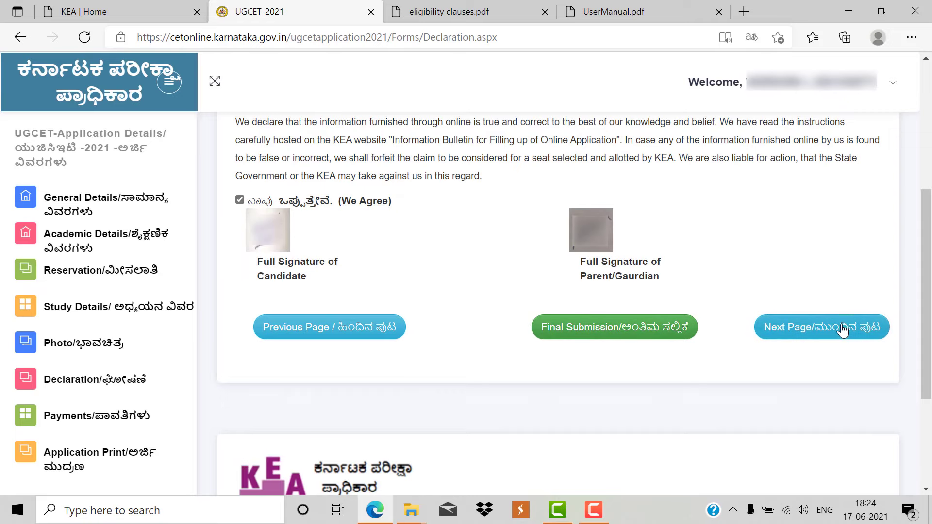
{"action": "scroll", "coordinate": [844, 332], "scroll_direction": "up", "scroll_amount": 1}
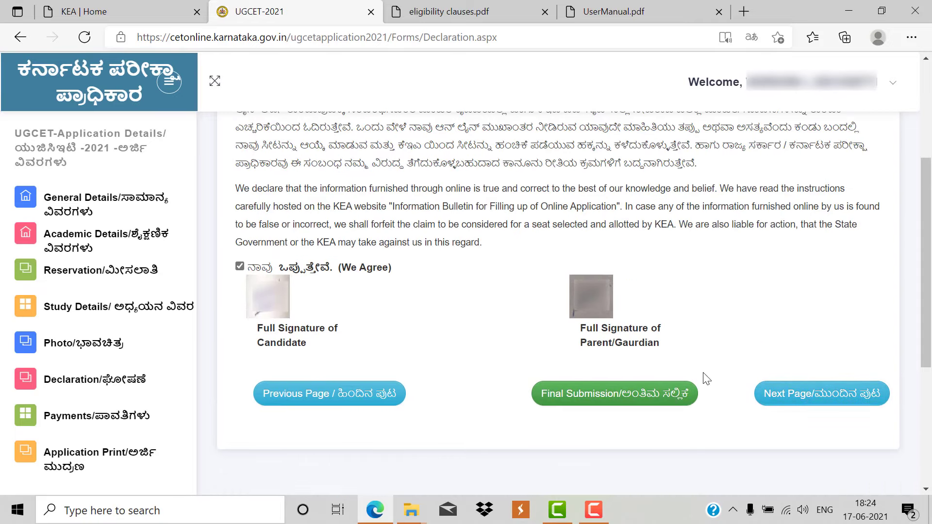
{"action": "left_click", "coordinate": [641, 396]}
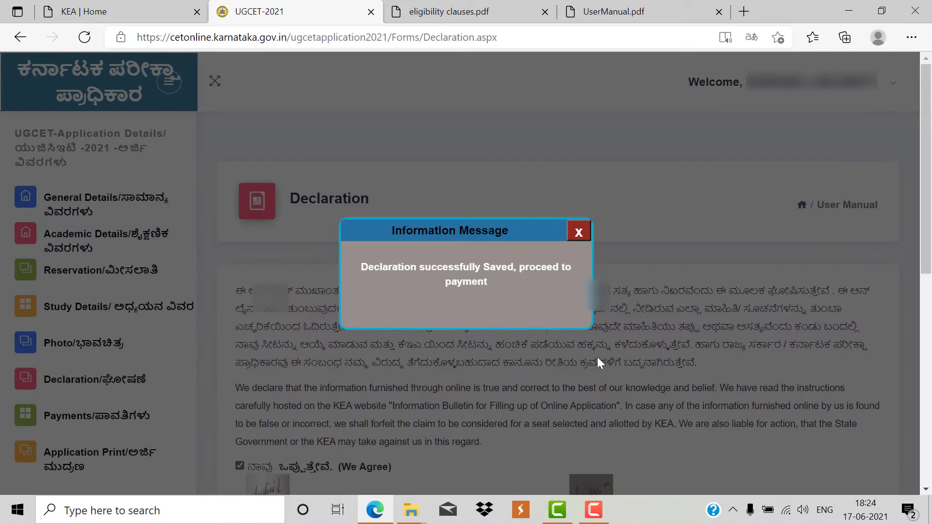
{"action": "left_click", "coordinate": [579, 232]}
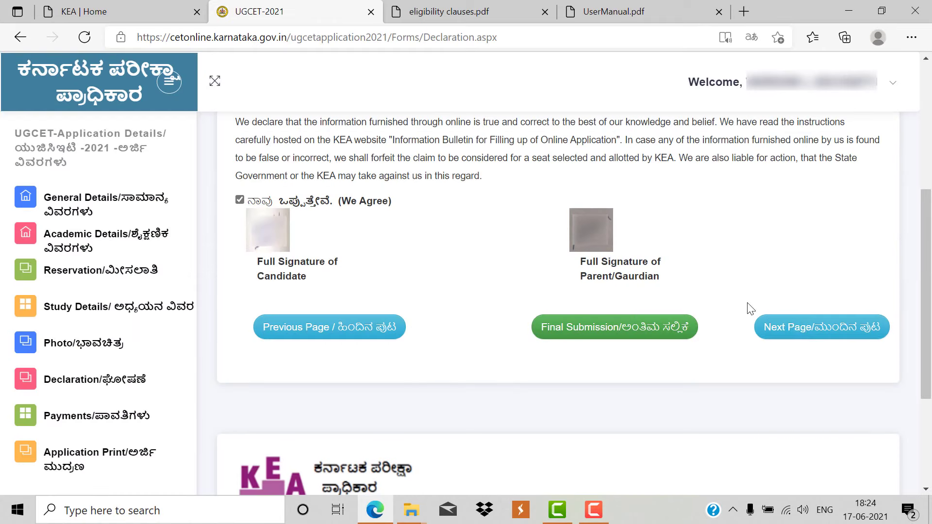
{"action": "left_click", "coordinate": [815, 333]}
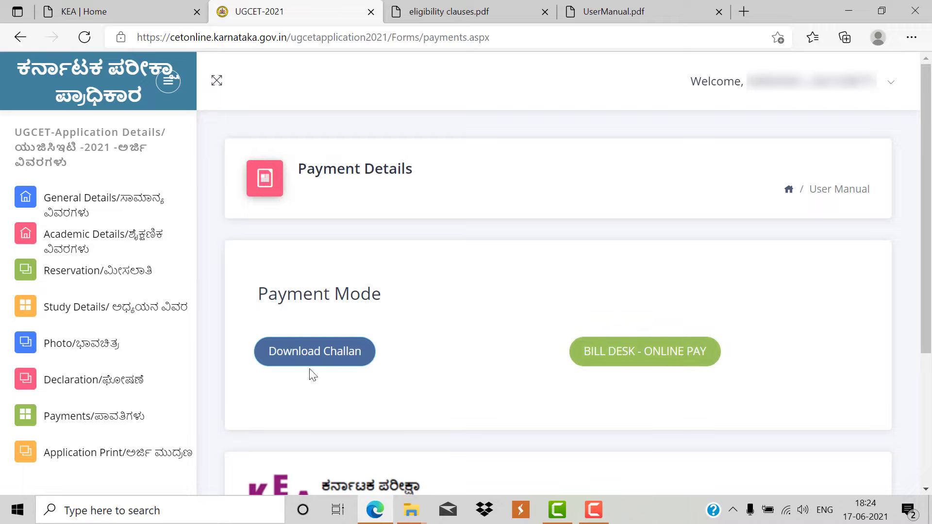
Choose BillDesk online payment and proceed with Pay Now for the ₹250 fee.
{"action": "left_click", "coordinate": [649, 360]}
{"action": "left_click", "coordinate": [658, 354]}
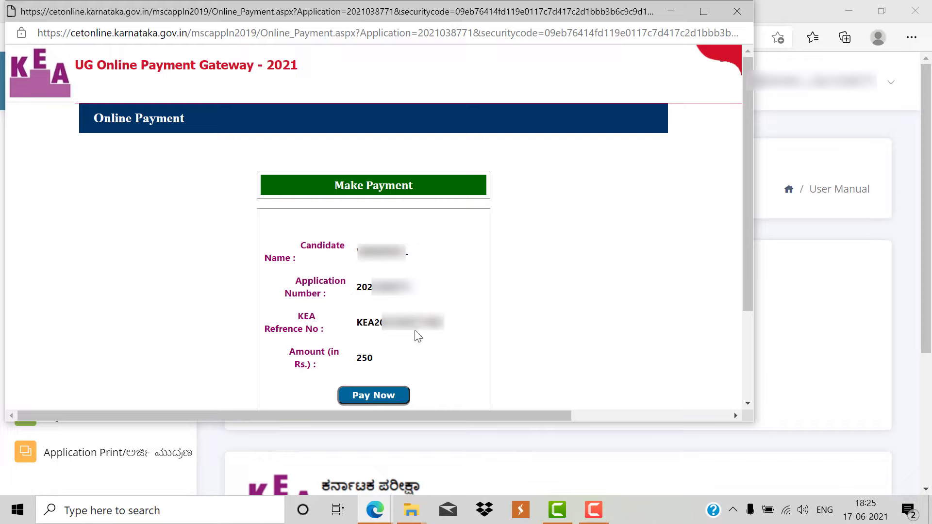
{"action": "left_click", "coordinate": [377, 398]}
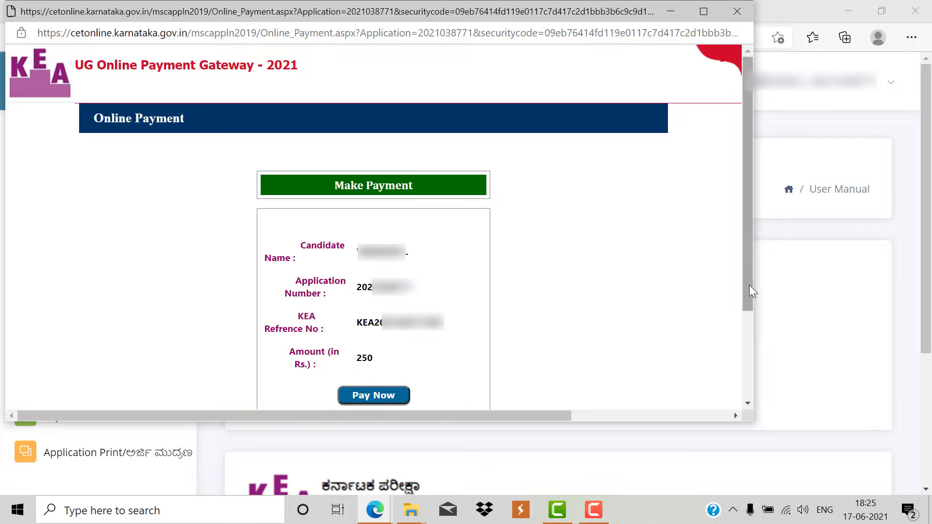
{"action": "left_click", "coordinate": [378, 394]}
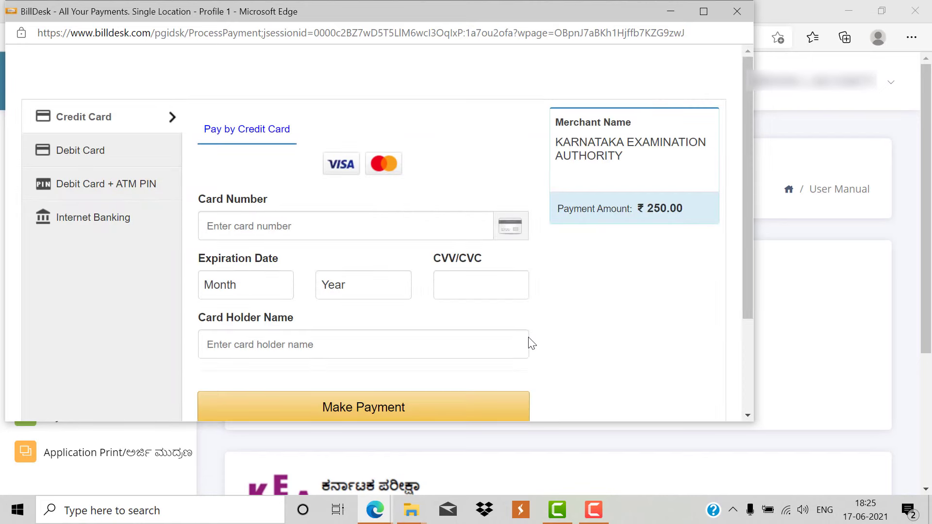
Enter the card number, expiry 11/2021, the CVV and the card holder's name.
{"action": "left_click", "coordinate": [244, 226]}
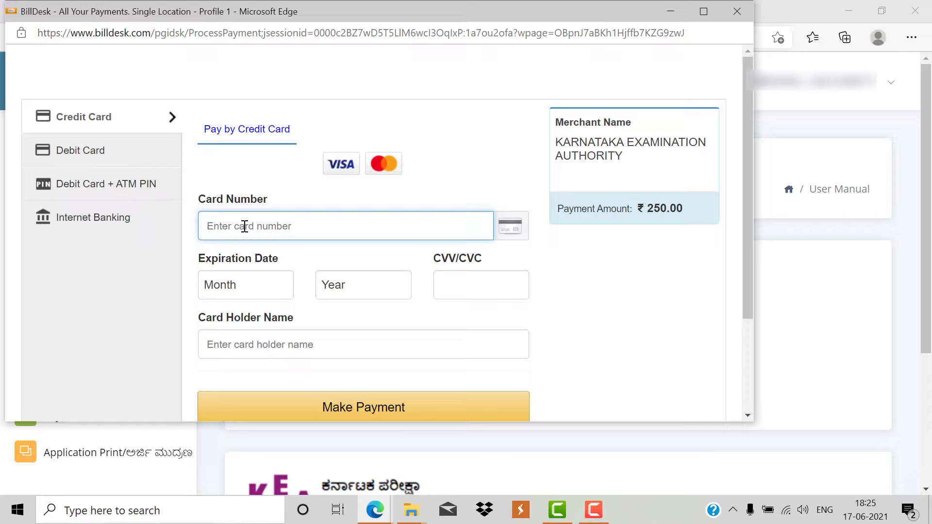
{"action": "key", "text": "ctrl+v"}
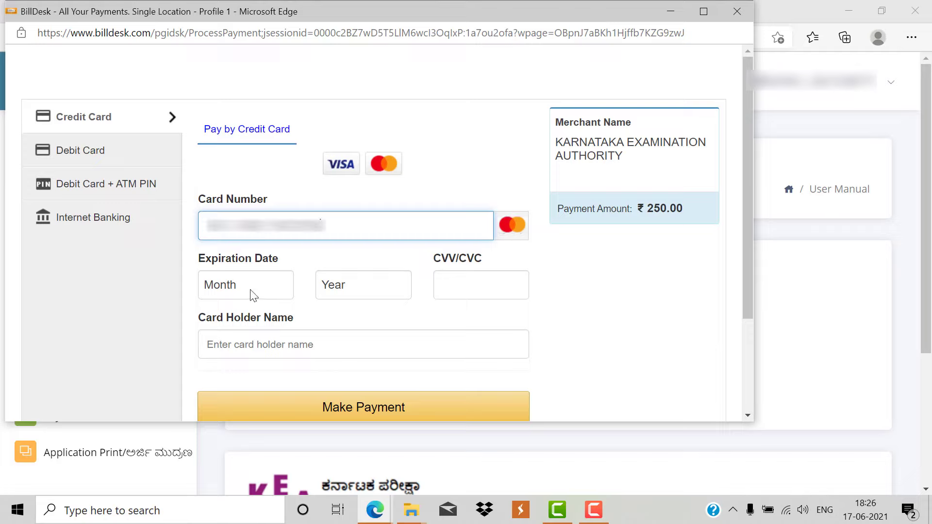
{"action": "left_click", "coordinate": [249, 290]}
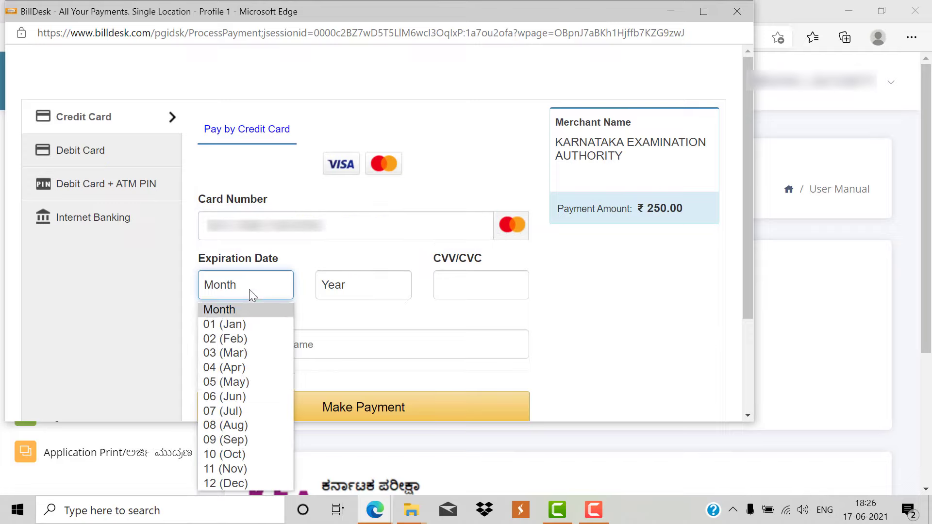
{"action": "left_click", "coordinate": [233, 469]}
{"action": "left_click", "coordinate": [369, 292]}
{"action": "scroll", "coordinate": [364, 199], "scroll_direction": "down", "scroll_amount": 1}
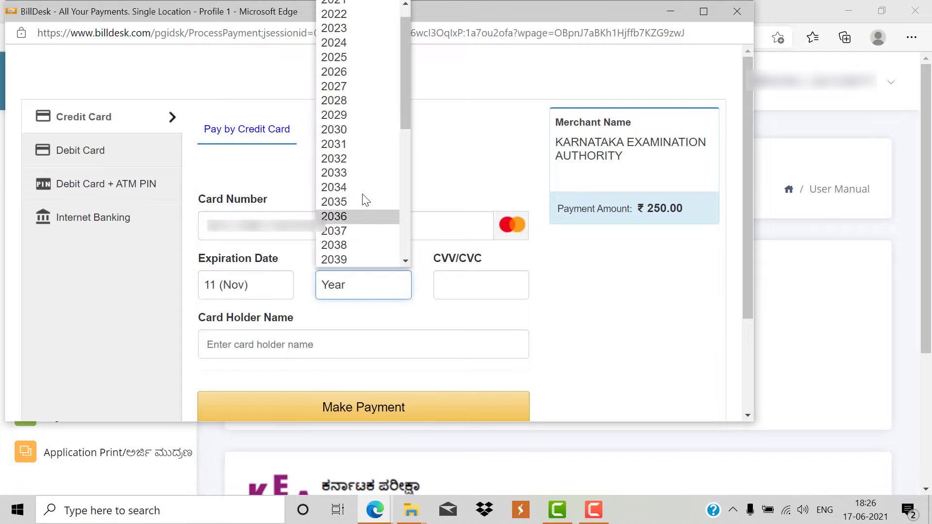
{"action": "left_click_drag", "start_coordinate": [409, 92], "coordinate": [407, 75]}
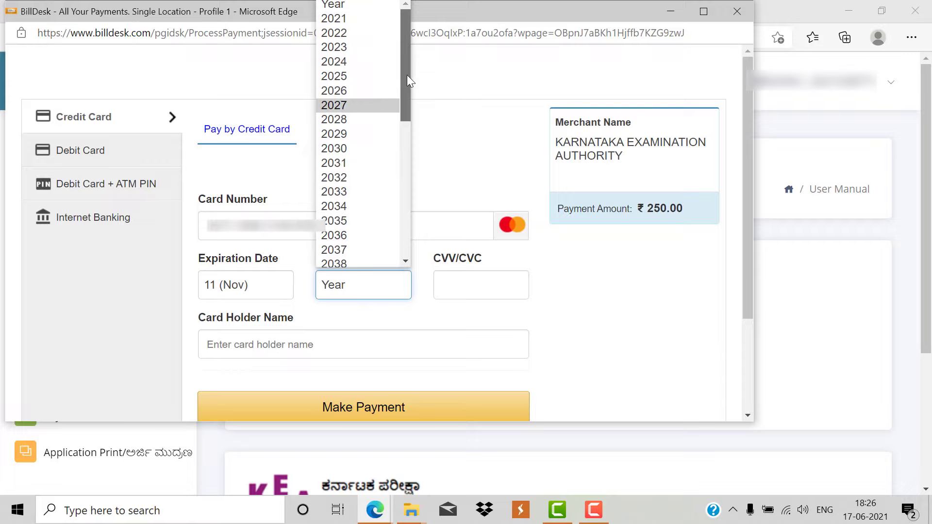
{"action": "left_click", "coordinate": [334, 19]}
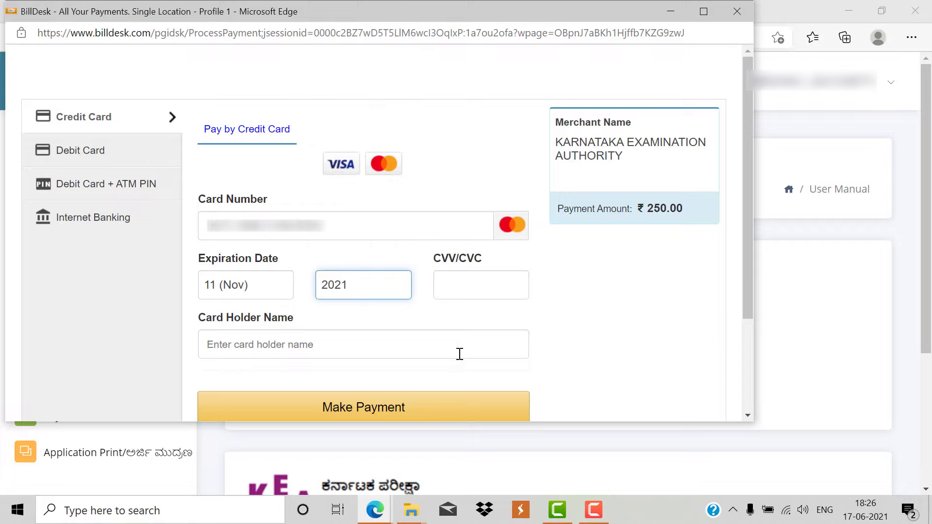
{"action": "left_click", "coordinate": [469, 279]}
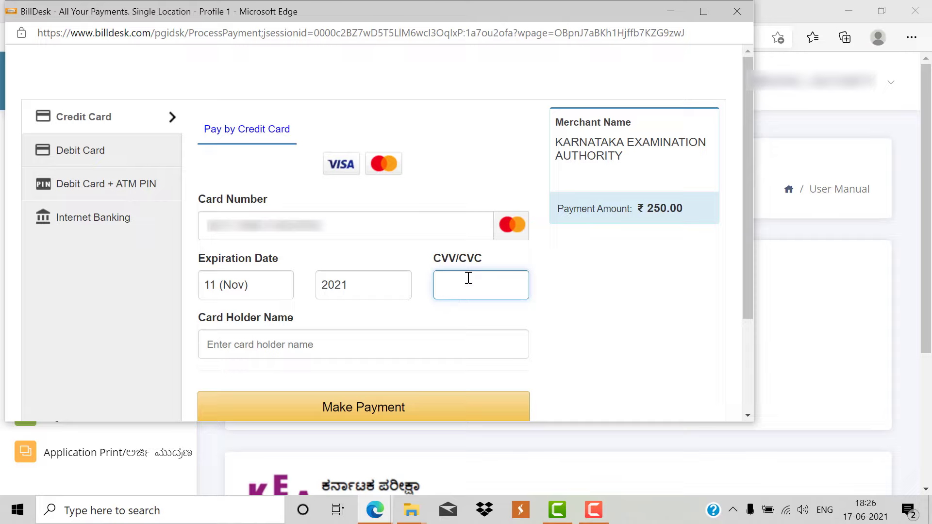
{"action": "type", "text": "***"}
{"action": "left_click", "coordinate": [257, 350]}
{"action": "type", "text": "***"}
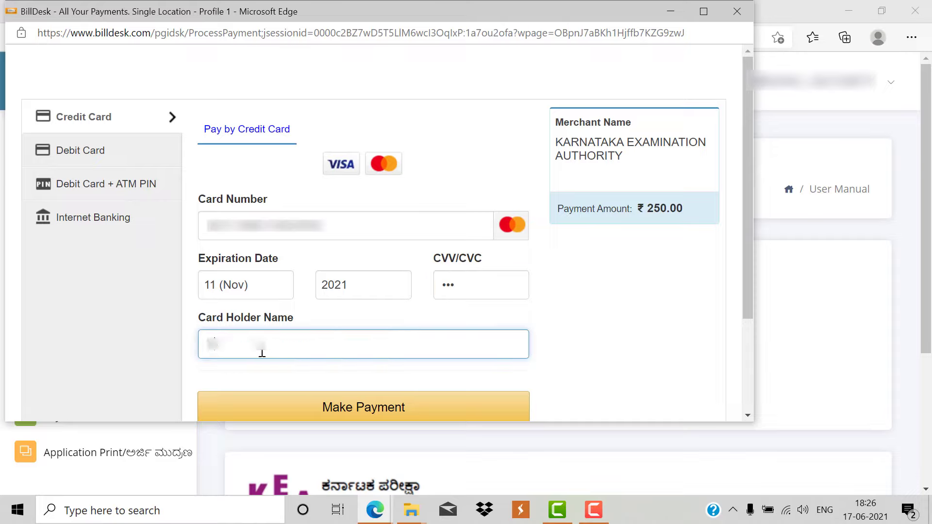
{"action": "type", "text": "******"}
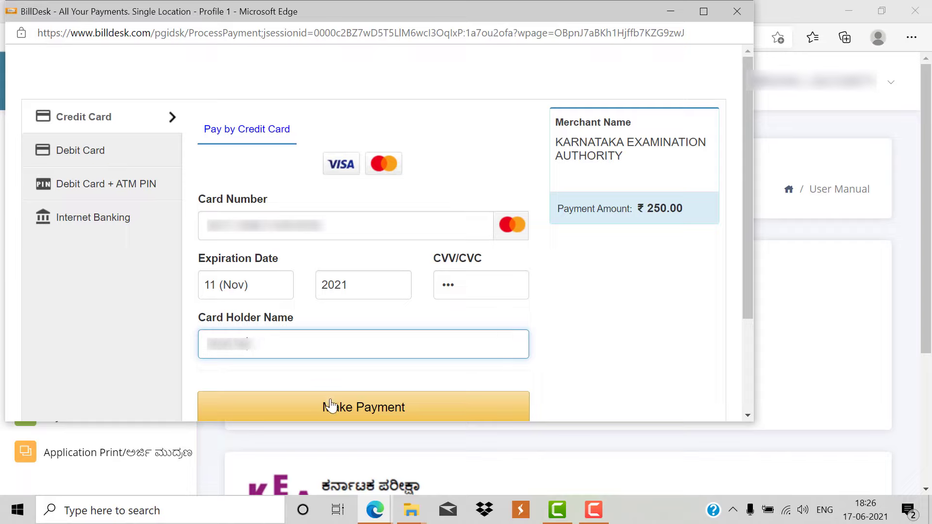
Submit the card payment and confirm it with the SBI one-time password.
{"action": "left_click", "coordinate": [355, 414]}
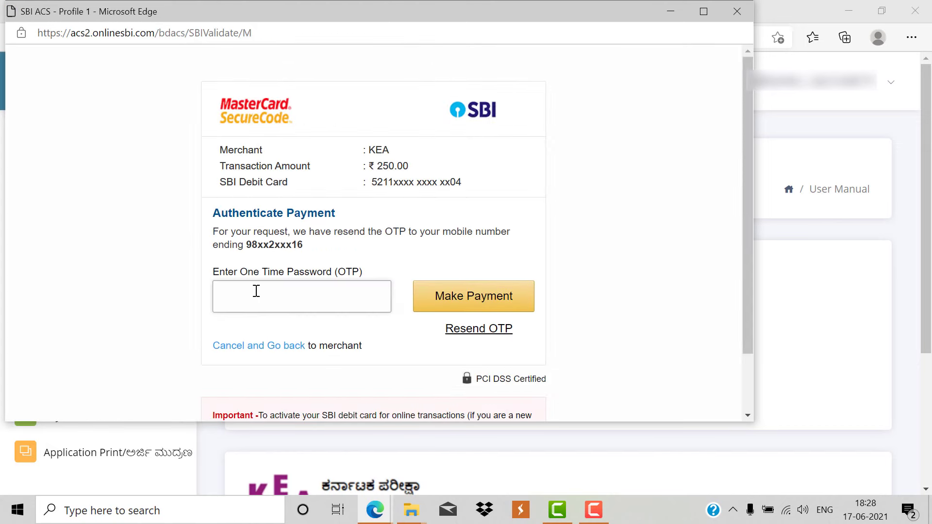
{"action": "left_click", "coordinate": [476, 298]}
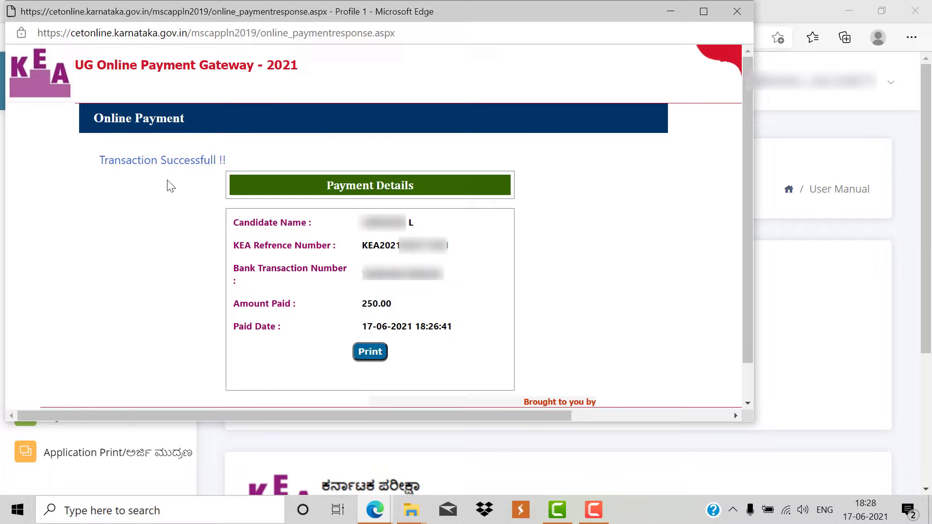
Print the payment receipt to PDF with Microsoft Print to PDF into Desktop\New folder.
{"action": "left_click", "coordinate": [380, 353]}
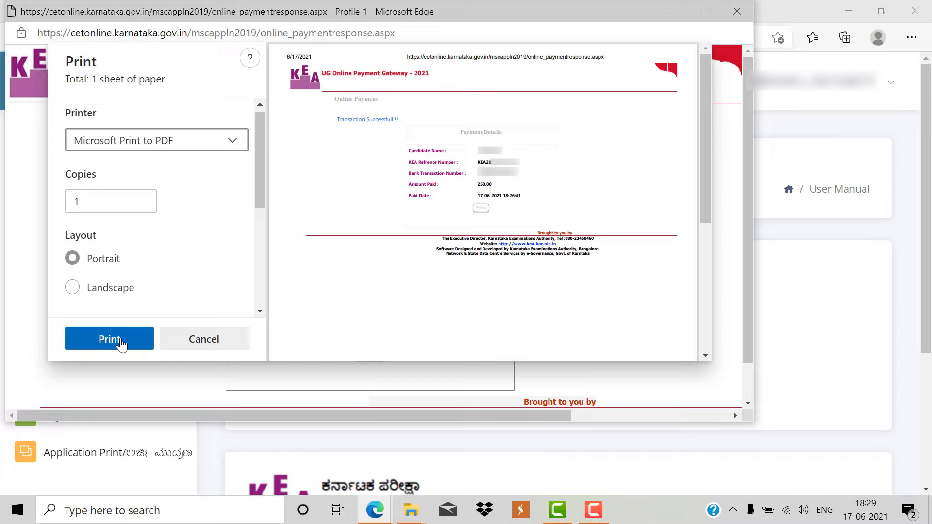
{"action": "left_click", "coordinate": [121, 343]}
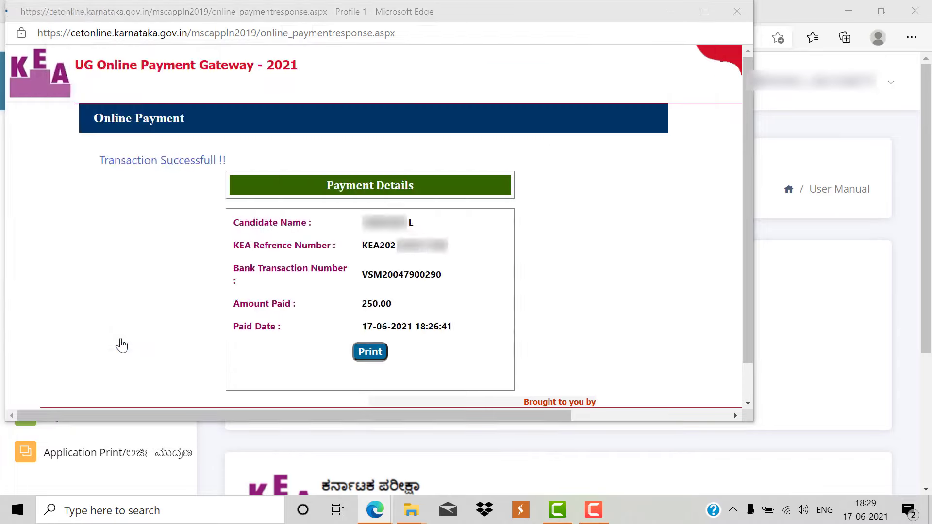
{"action": "scroll", "coordinate": [118, 162], "scroll_direction": "up", "scroll_amount": 2}
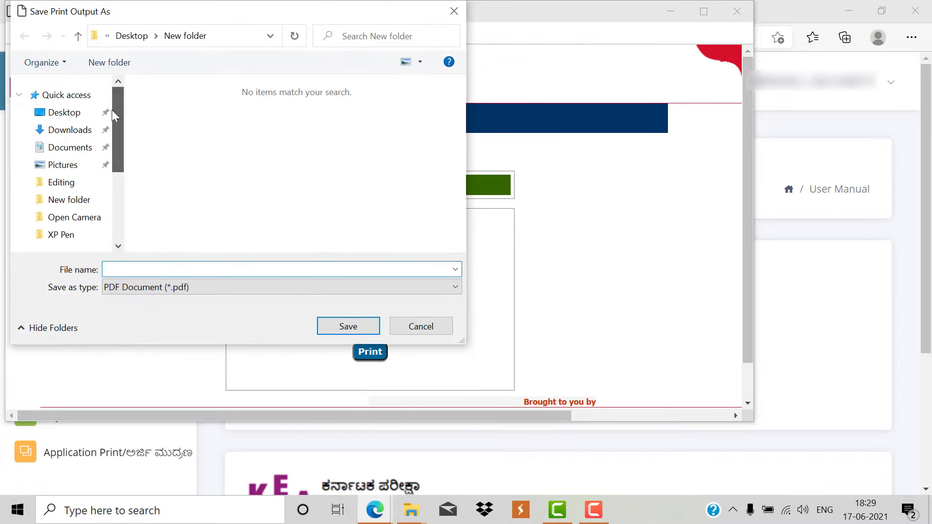
{"action": "left_click", "coordinate": [68, 113]}
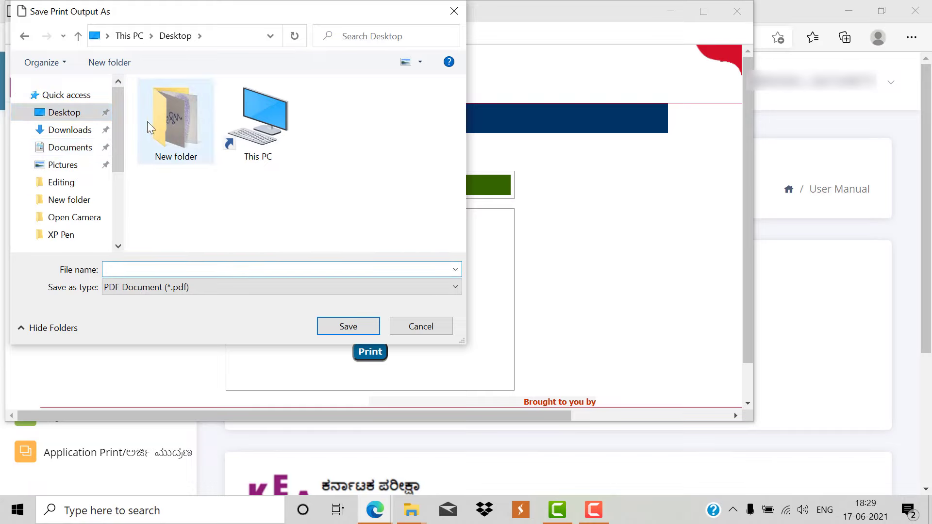
{"action": "double_click", "coordinate": [160, 121]}
{"action": "left_click", "coordinate": [348, 326]}
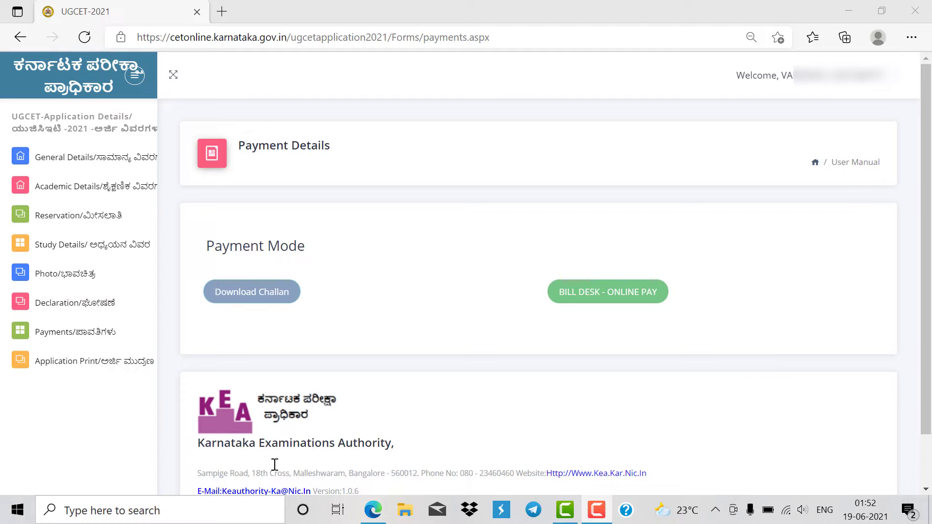
From Application Print in the sidebar, download the final application PDF.
{"action": "left_click", "coordinate": [100, 365]}
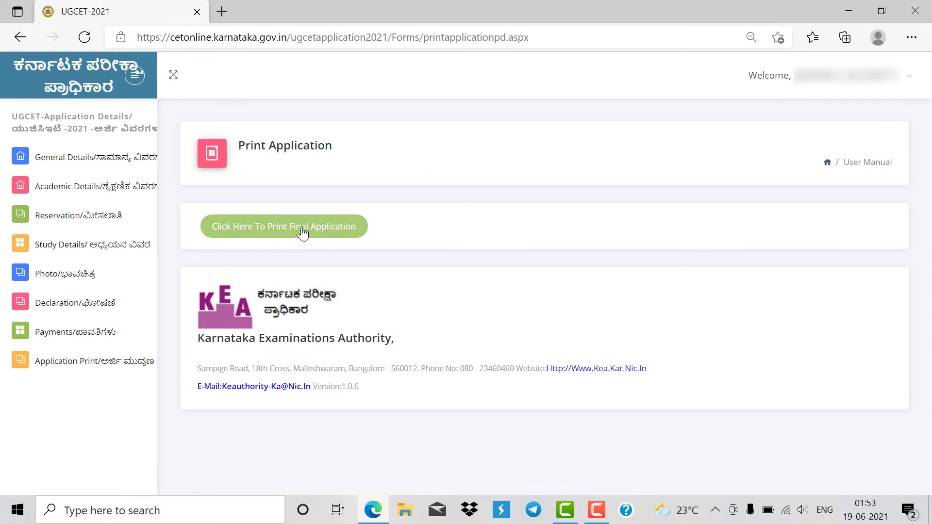
{"action": "left_click", "coordinate": [302, 232]}
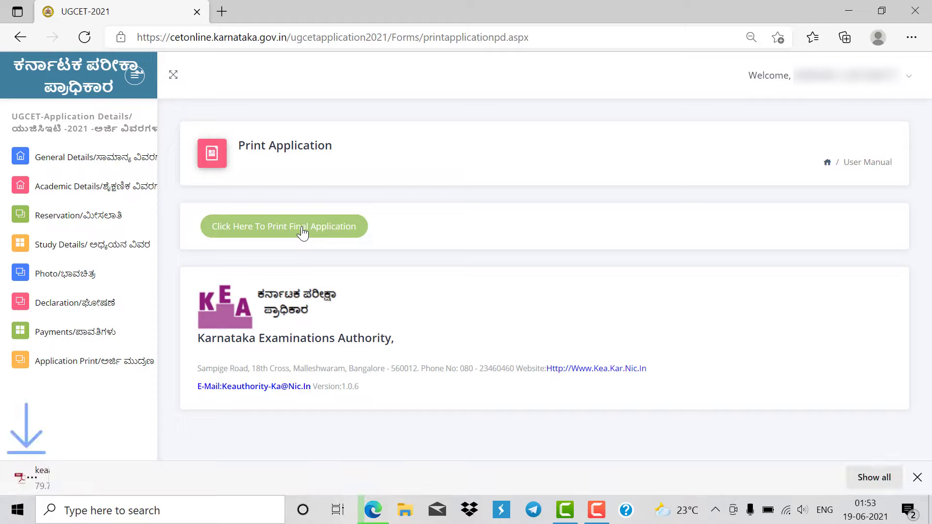